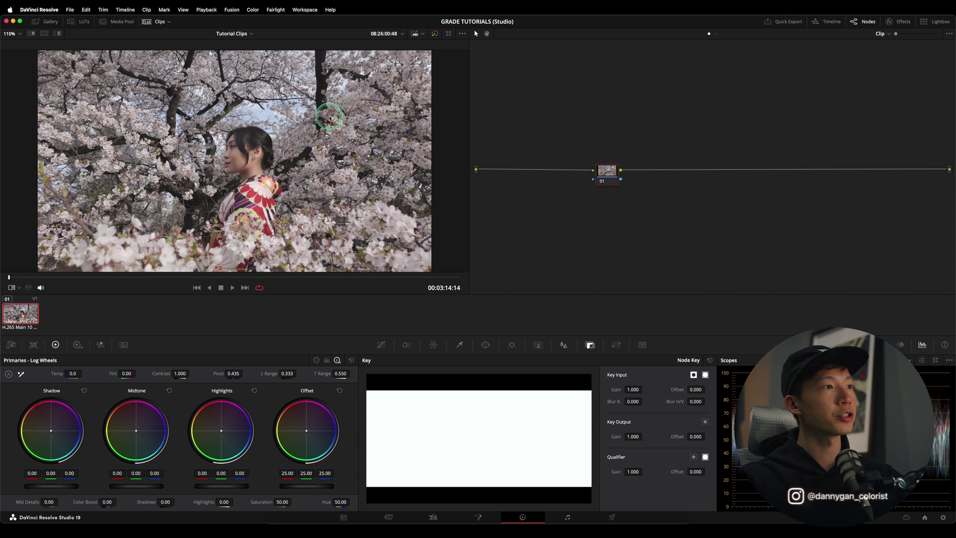
- Apply the Color Space Transform effect to node 01
key("super+z")
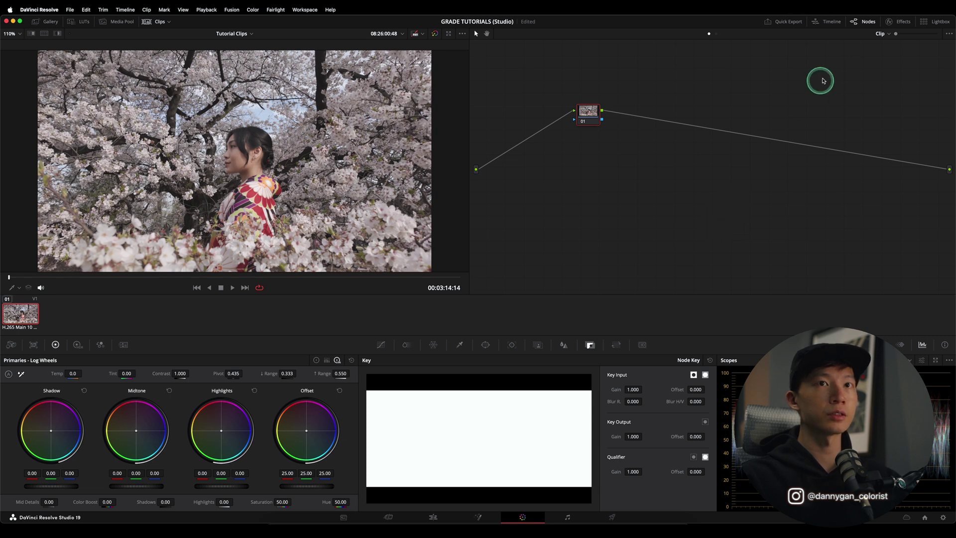
left_click(904, 21)
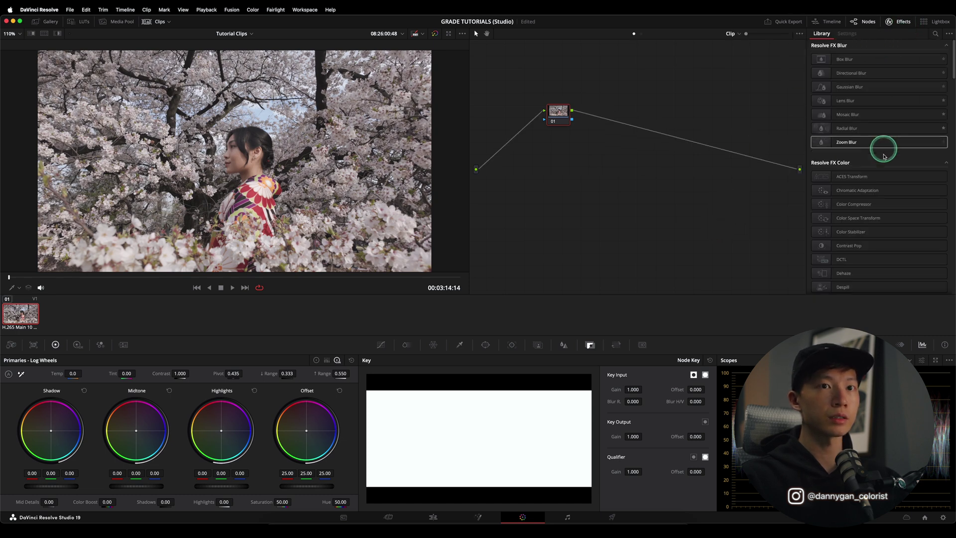
left_click_drag(858, 217, 575, 173)
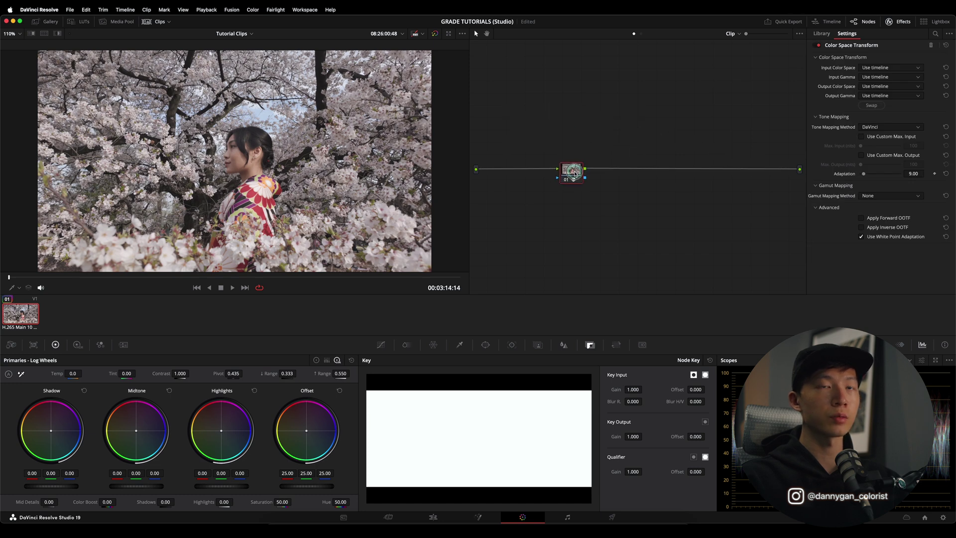
- Set the Color Space Transform's output color space to Rec.709 and its output gamma to Gamma 2.4
left_click(876, 87)
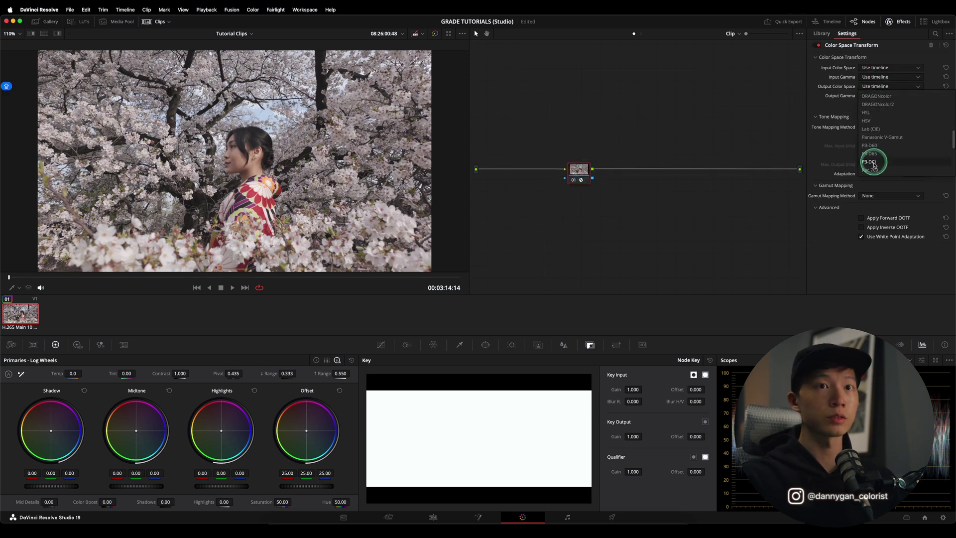
left_click(873, 169)
left_click(876, 95)
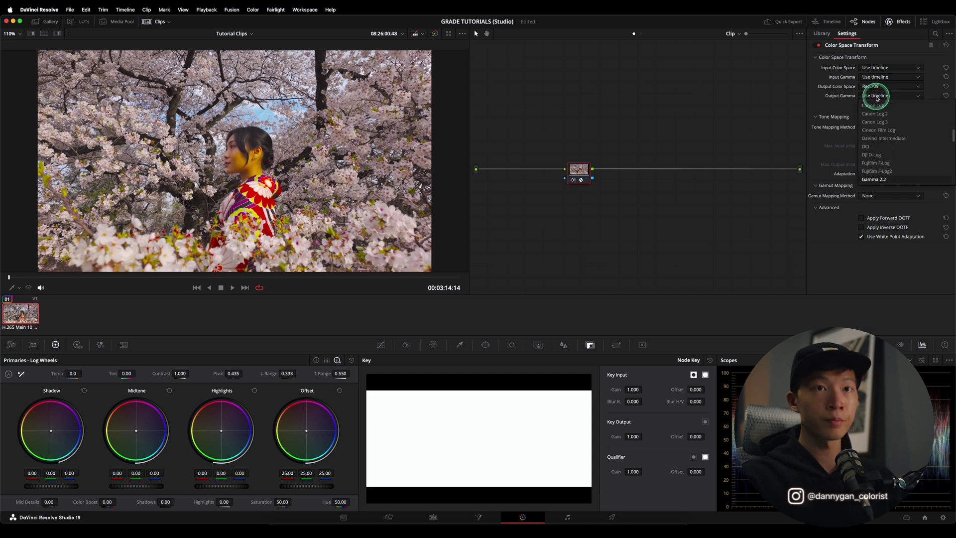
scroll(889, 132, "down", 6)
left_click(879, 179)
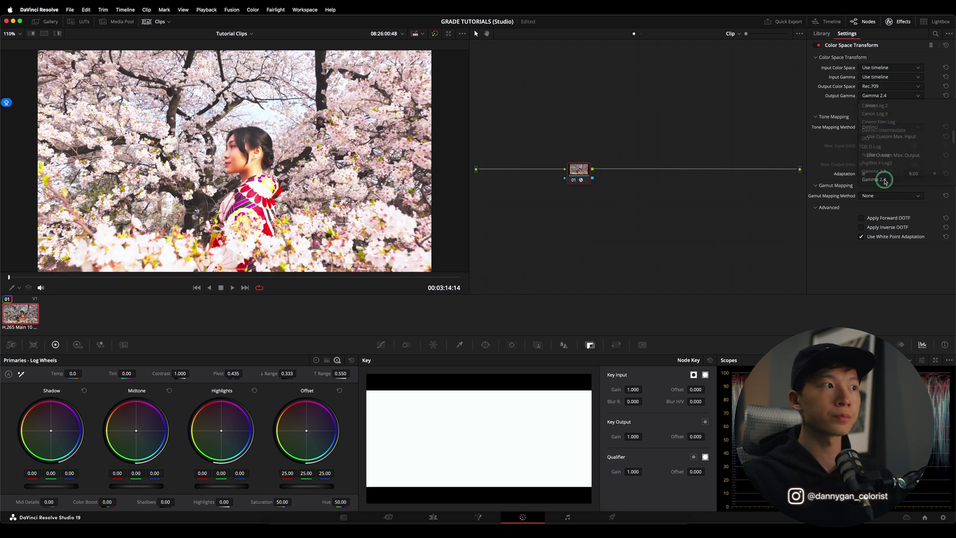
- Set the transform's input color space to DJI D-Gamut and its input gamma to DJI D-Log
left_click(875, 69)
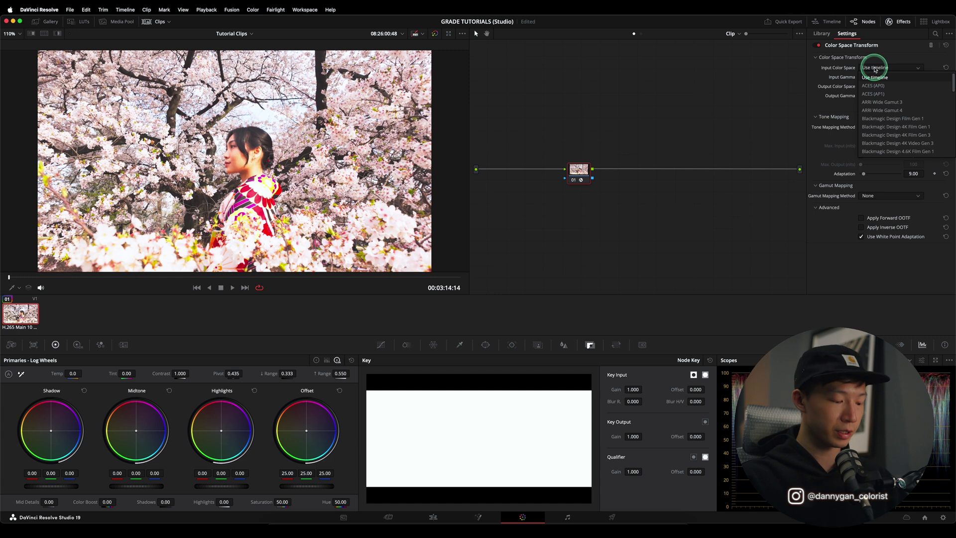
scroll(892, 100, "down", 5)
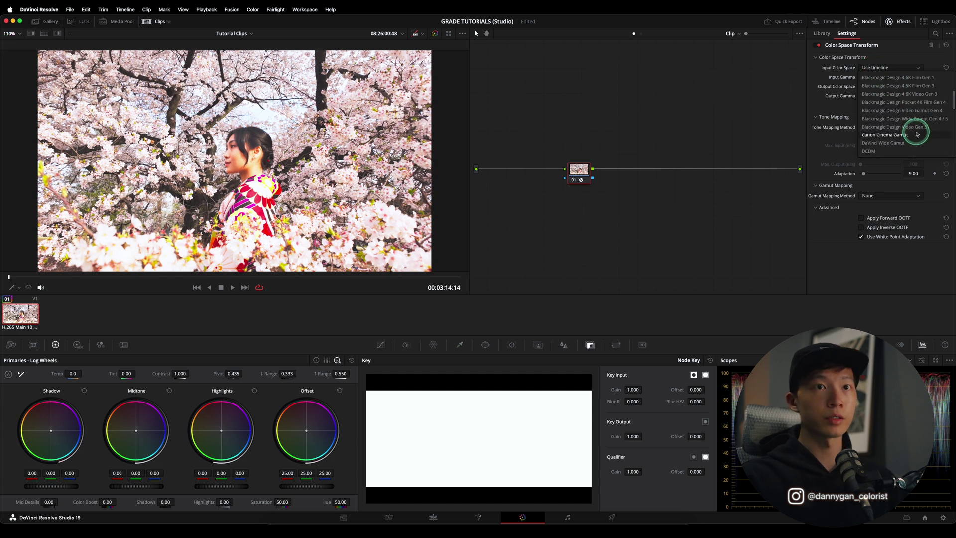
scroll(918, 133, "down", 1)
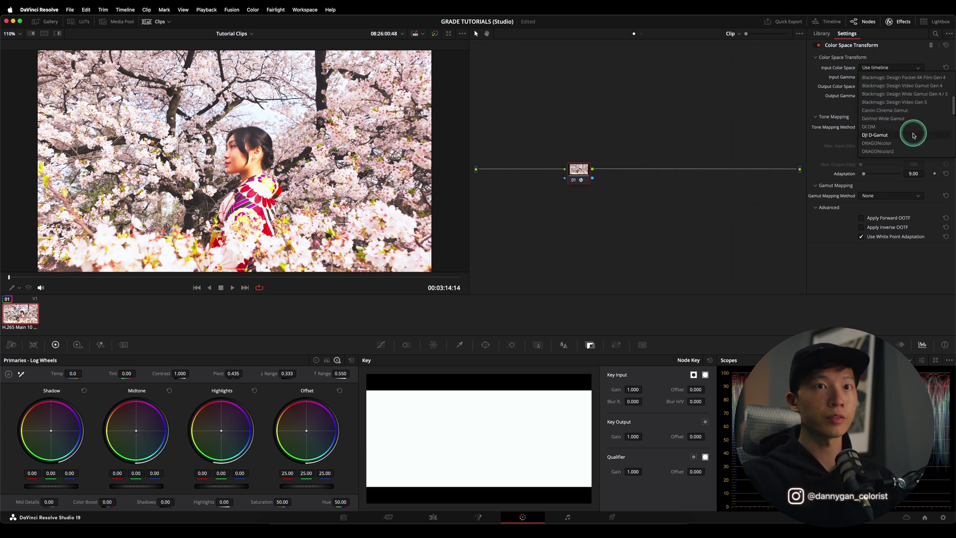
left_click(899, 135)
left_click(892, 77)
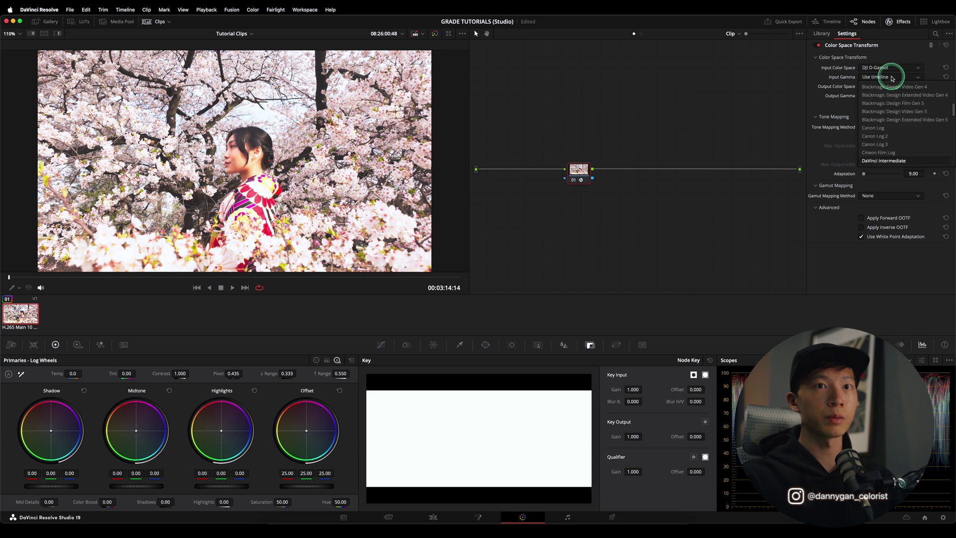
scroll(907, 134, "down", 5)
scroll(906, 138, "down", 2)
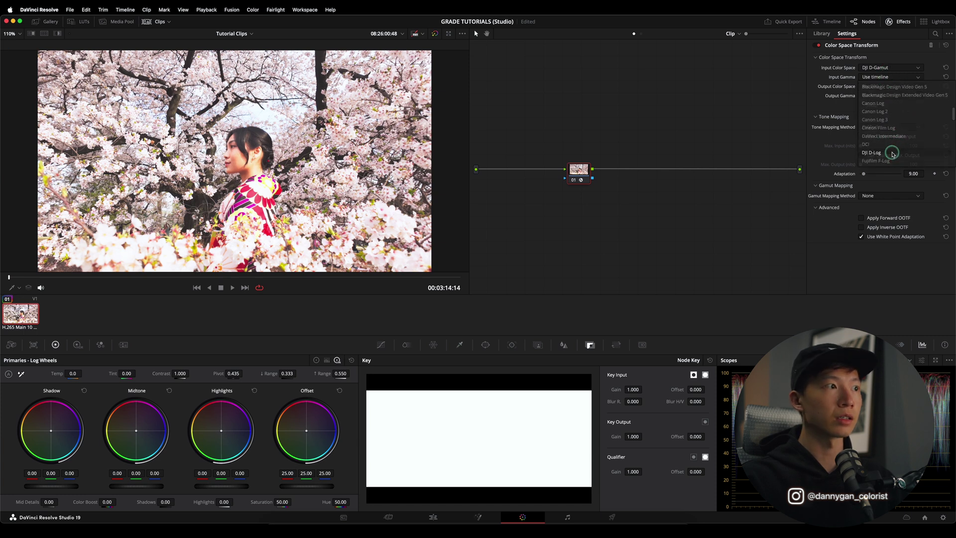
left_click(884, 153)
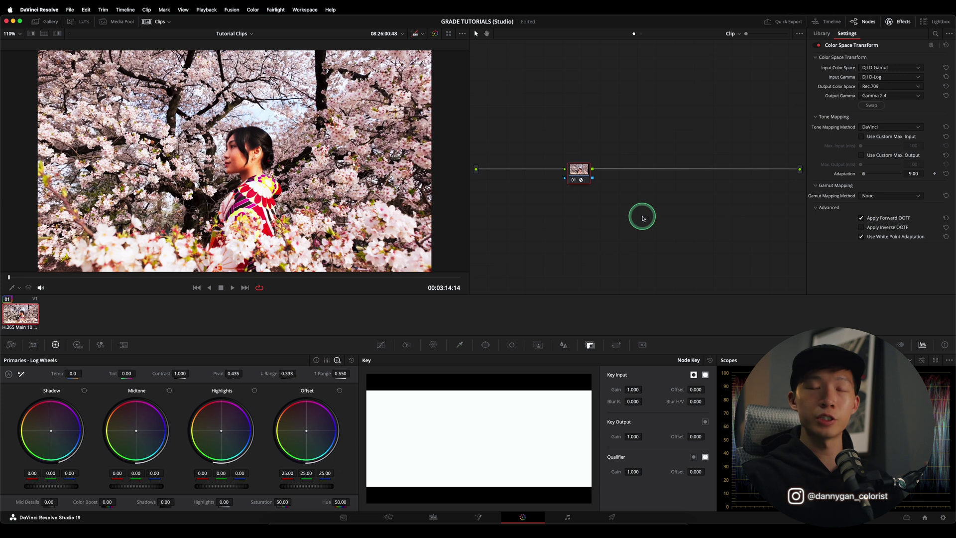
- Change the transform's input gamma to Gamma 2.4
left_click(887, 78)
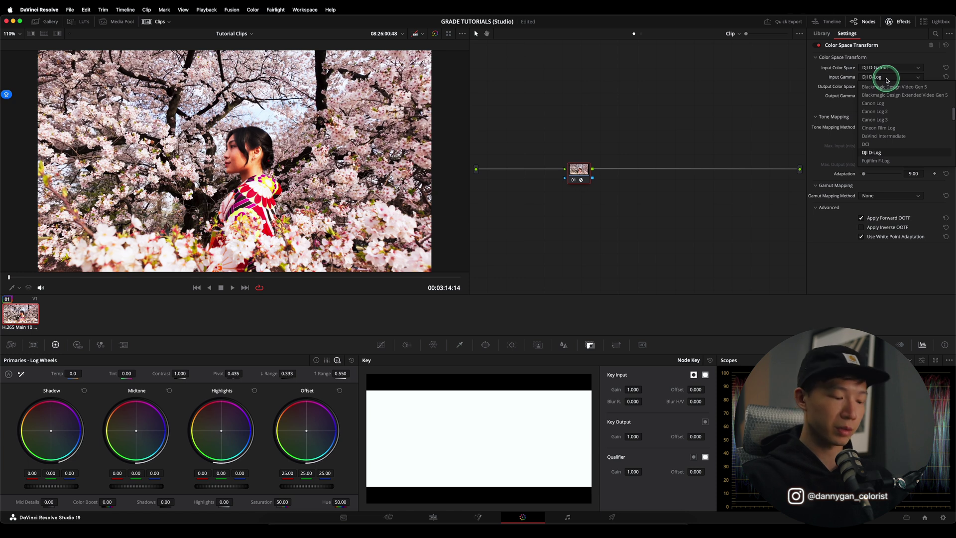
scroll(886, 81, "down", 2)
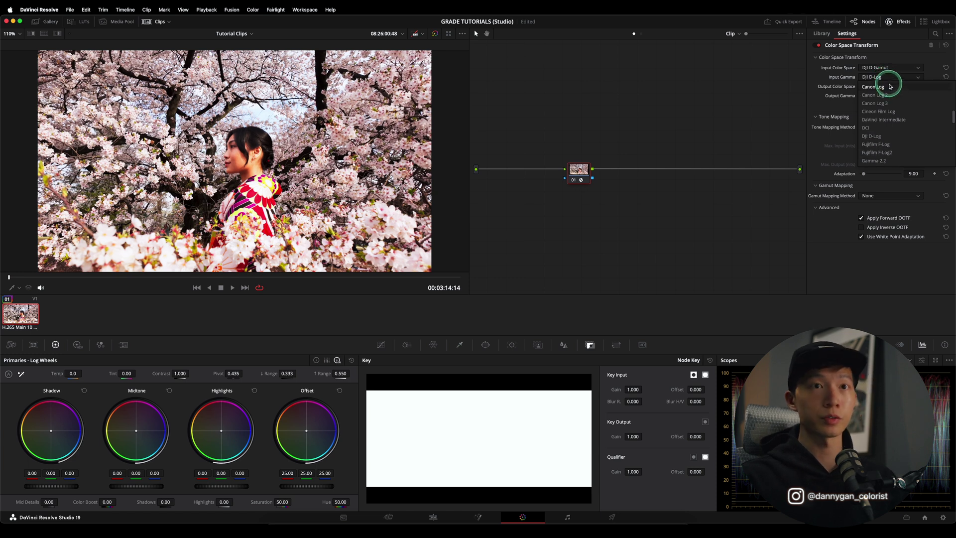
left_click(899, 141)
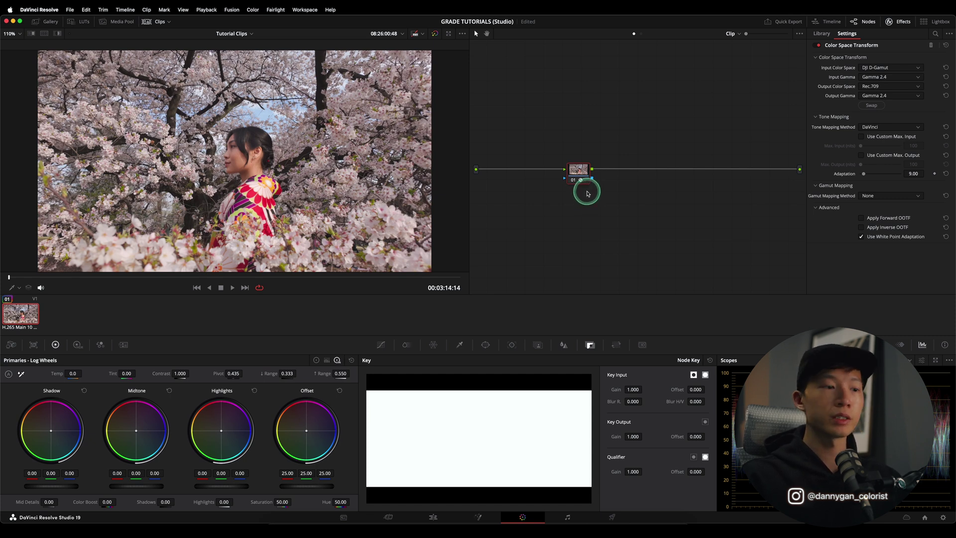
left_click(390, 517)
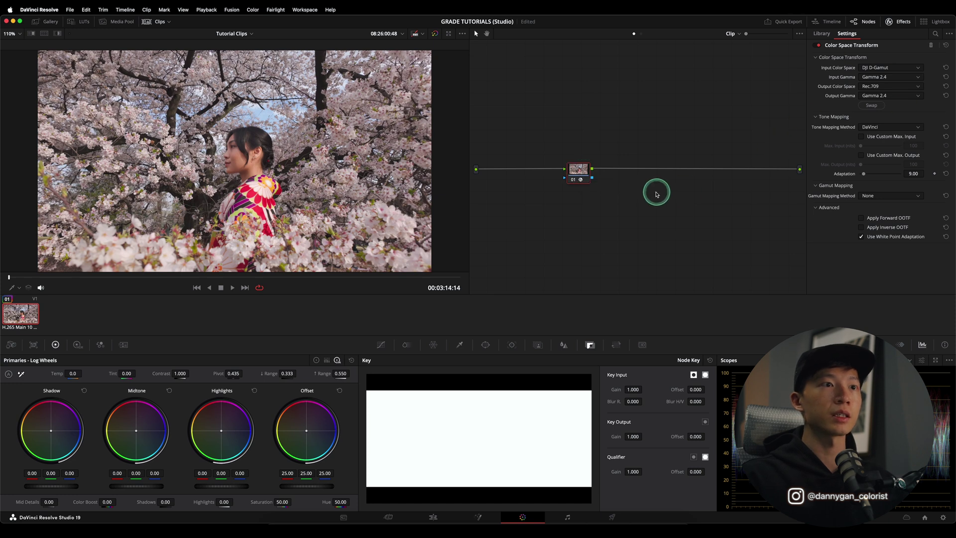
- Add a serial node after node 01 and apply the DJI OSMO Pocket 3 D-Log M to Rec.709 V1 LUT to it
key("alt+s")
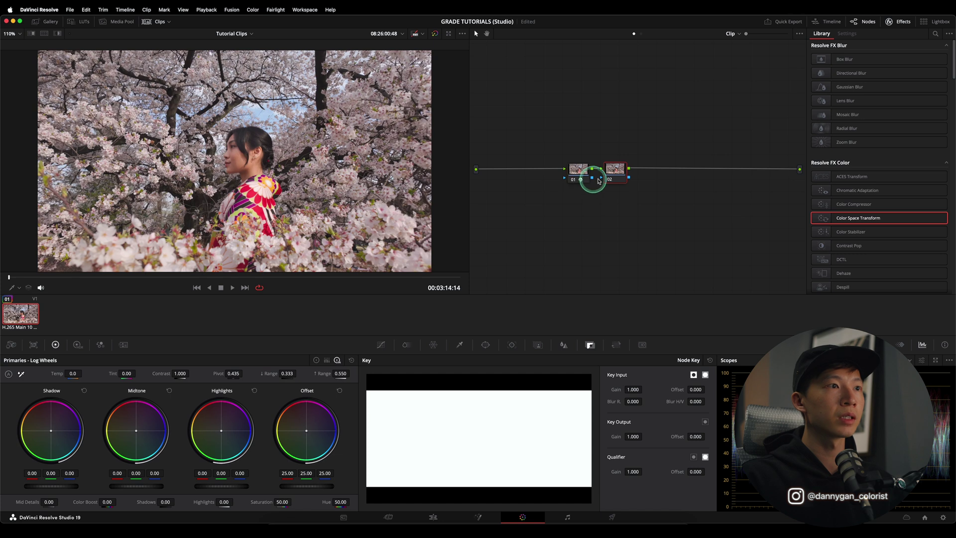
left_click(79, 21)
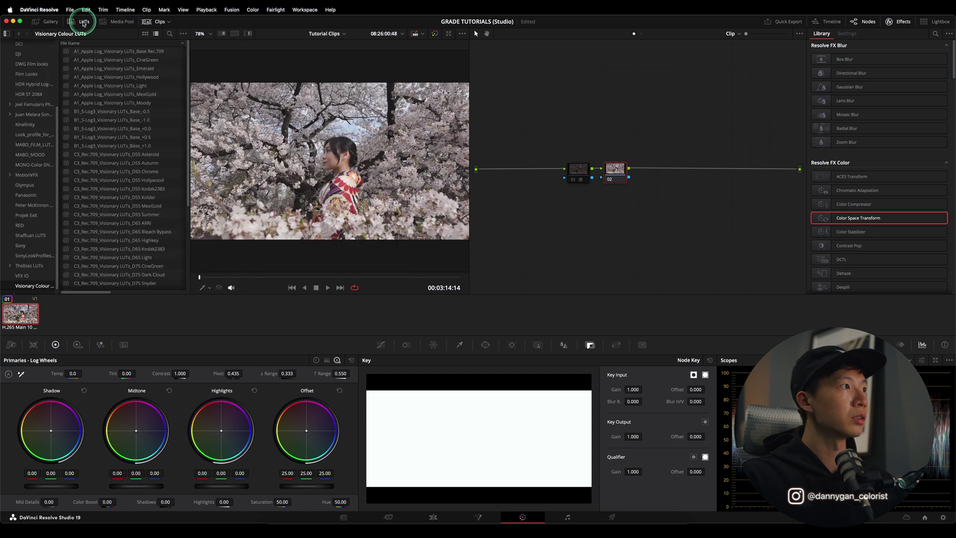
scroll(33, 88, "up", 5)
left_click(28, 145)
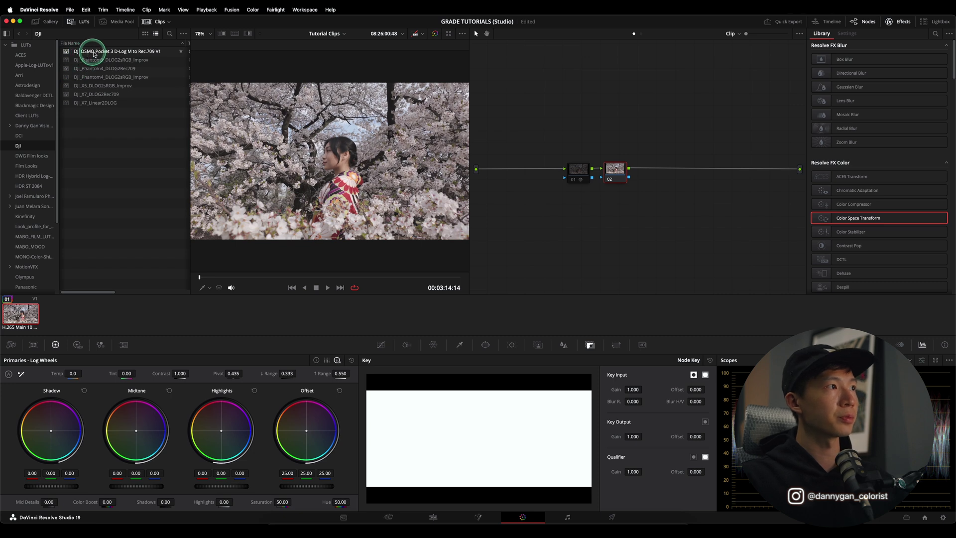
double_click(152, 51)
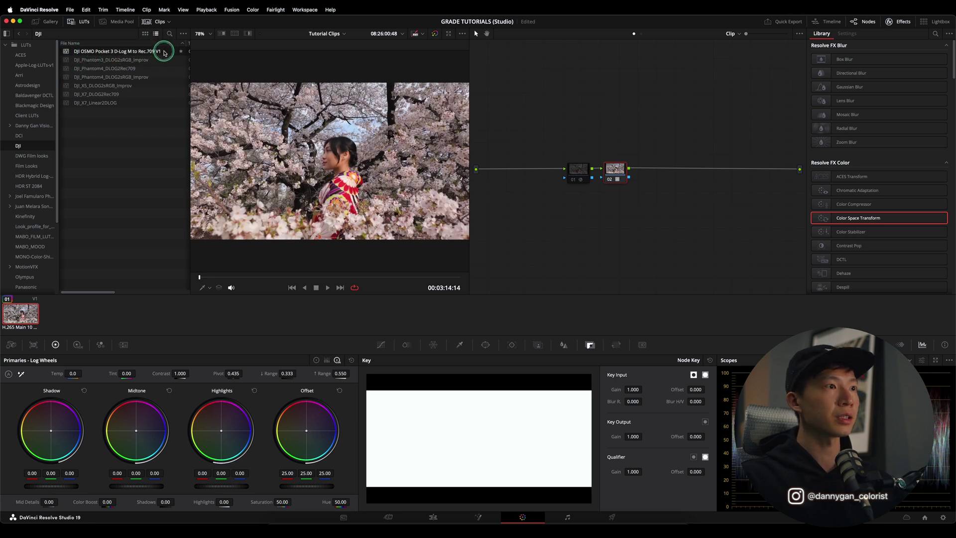
- Enlarge the viewer and compare the graded image with all grades bypassed and re-enabled
key("alt+f")
left_click(435, 34)
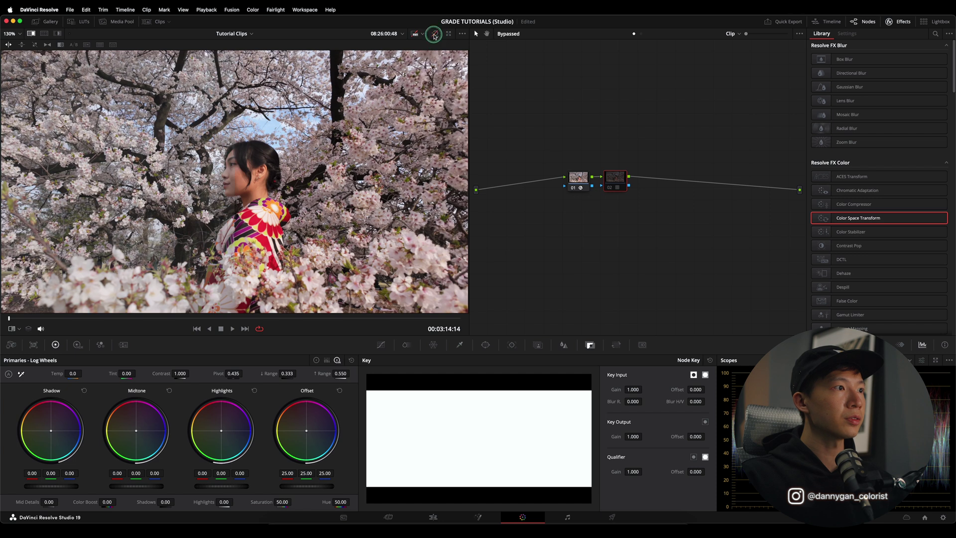
left_click(435, 34)
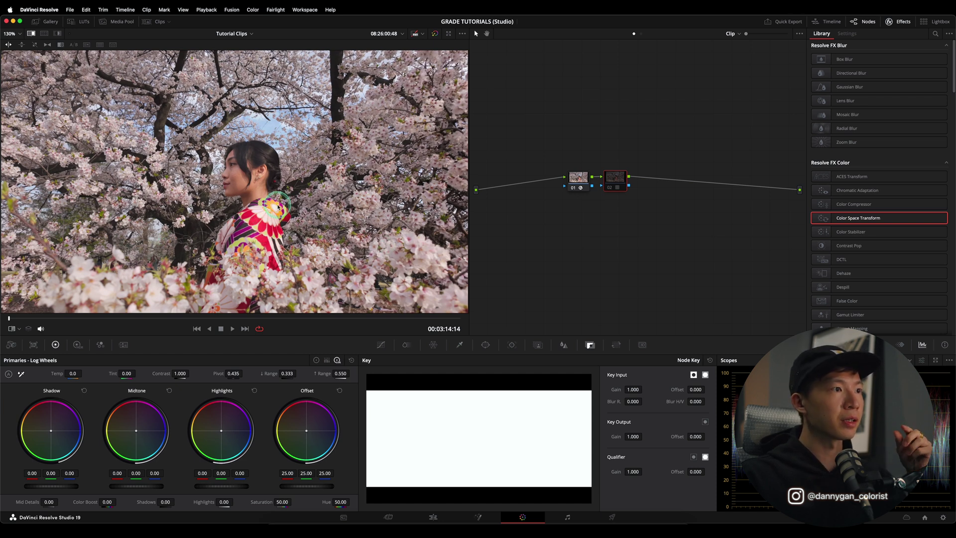
- Examine the color and shadow detail in the kimono, blossoms and dark background up close
scroll(280, 210, "up", 8)
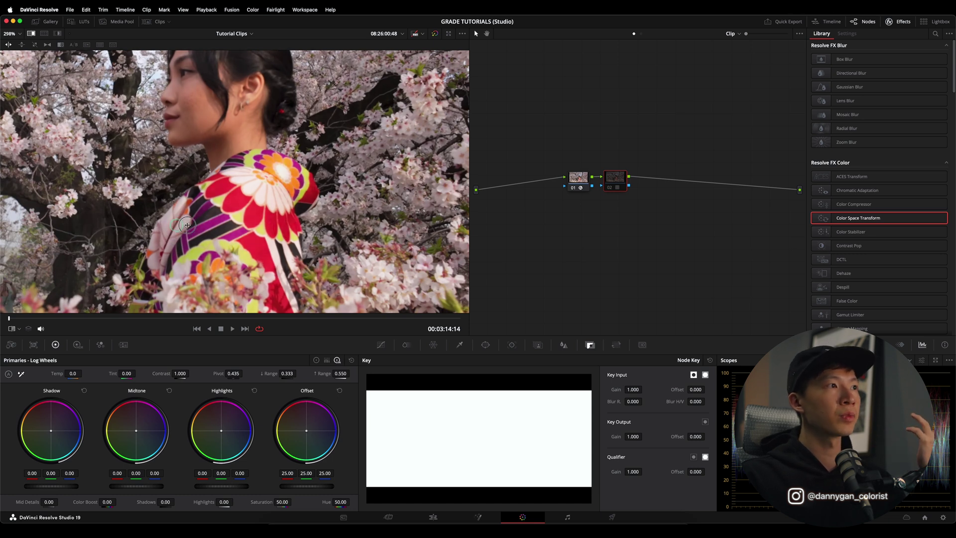
key("shift+z")
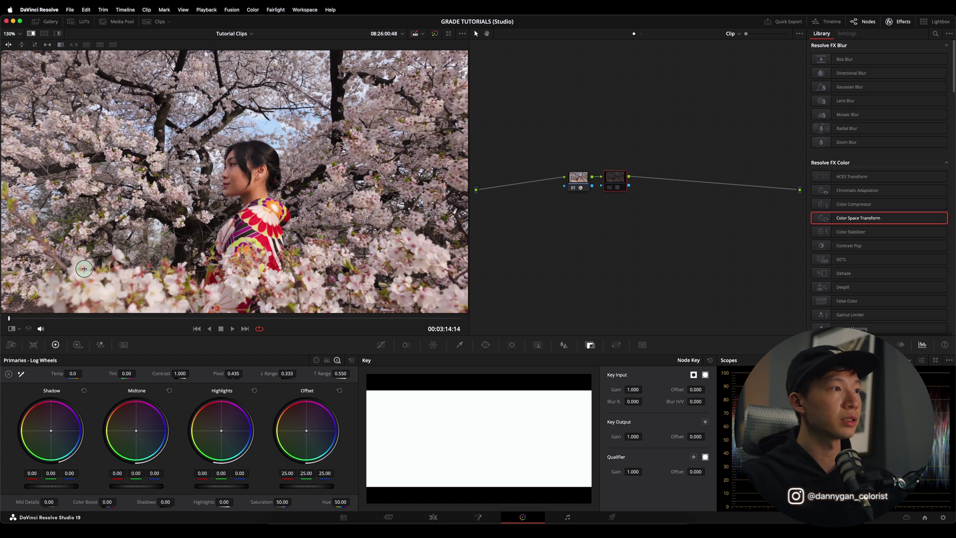
scroll(174, 269, "up", 5)
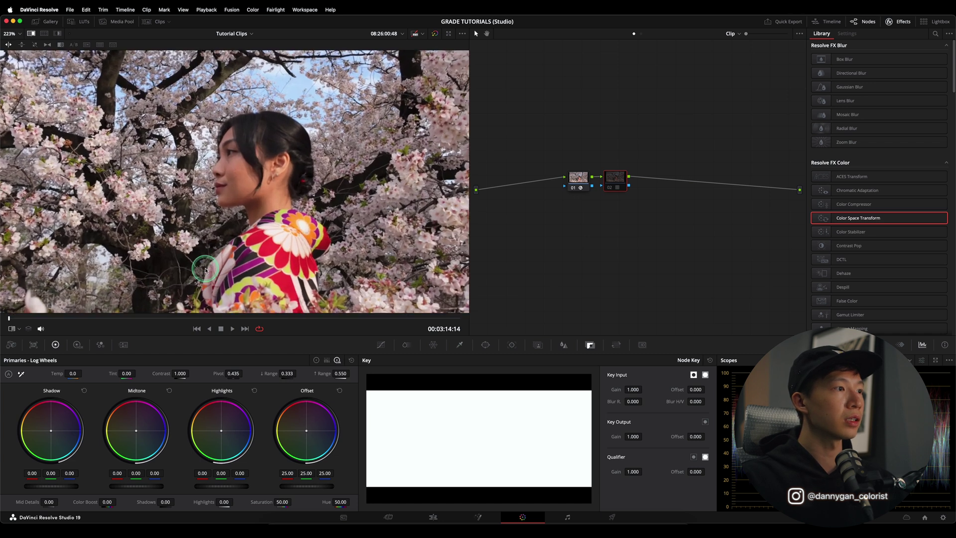
scroll(206, 270, "up", 4)
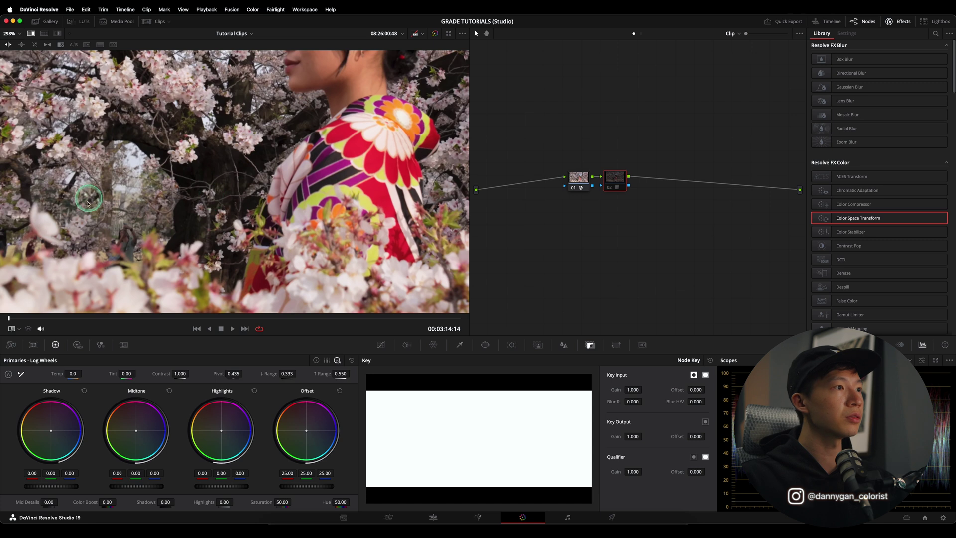
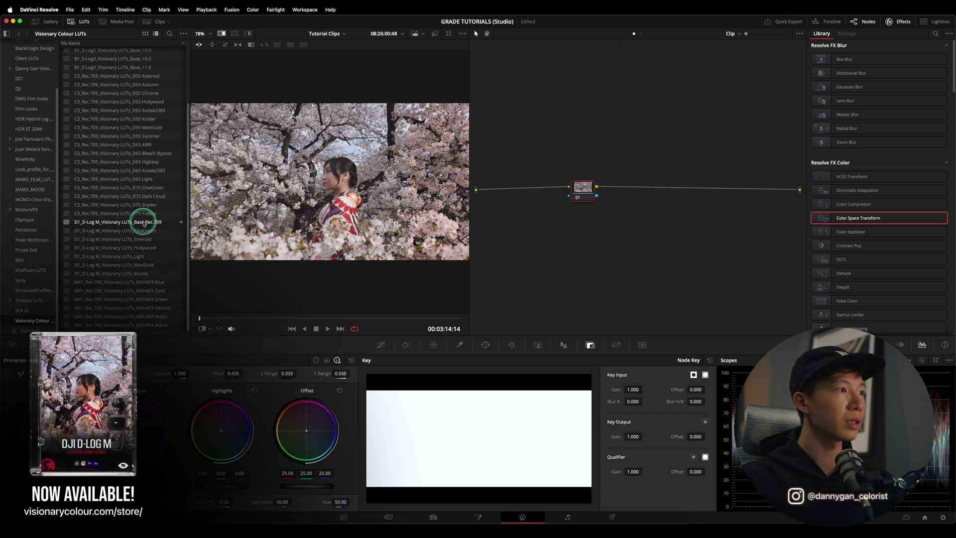
- Apply the D1_D-Log M_Visionary LUTs_Base Rec.709 LUT to node 01 and hide the LUT browser
double_click(141, 225)
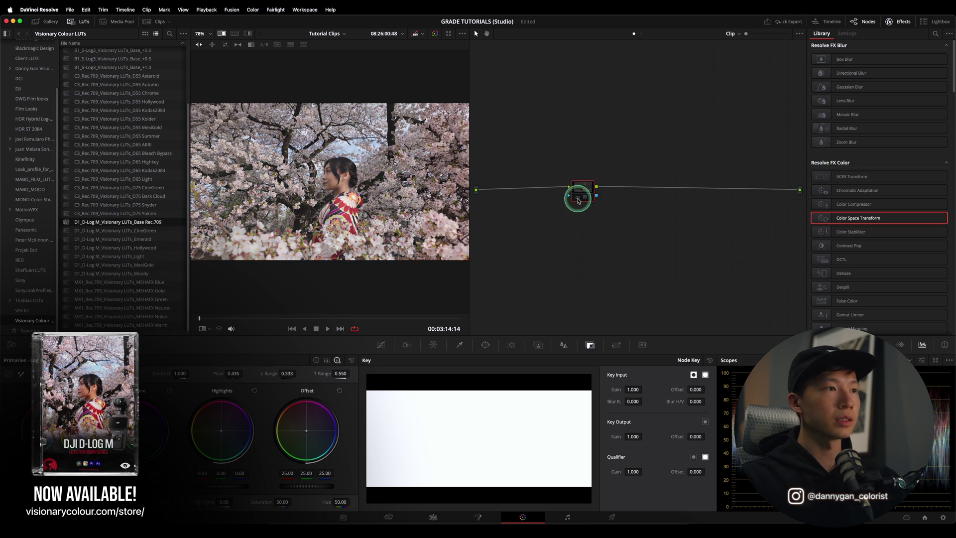
left_click(85, 22)
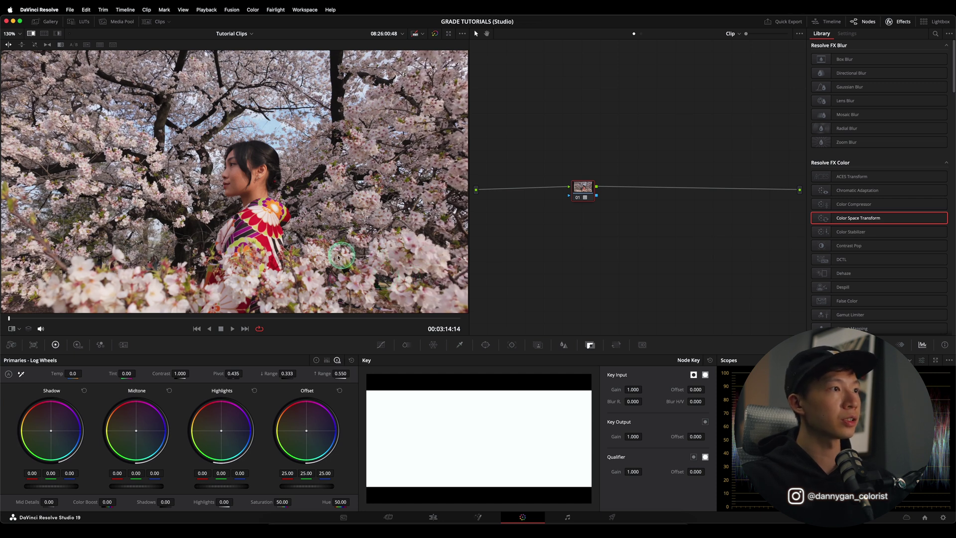
- Show the LUT browser again and review the footage in clips 02 and 01
left_click(68, 26)
left_click(79, 22)
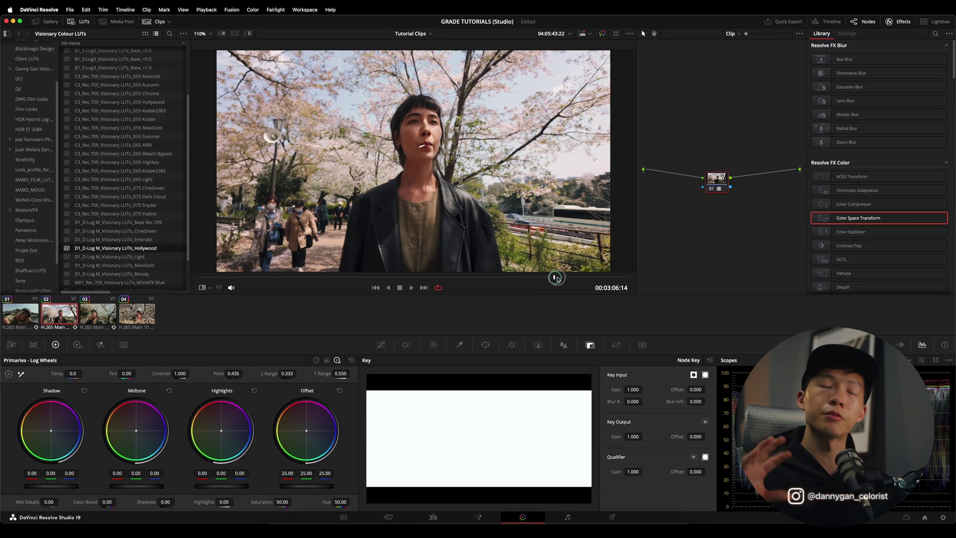
left_click_drag(572, 276, 308, 277)
left_click(53, 320)
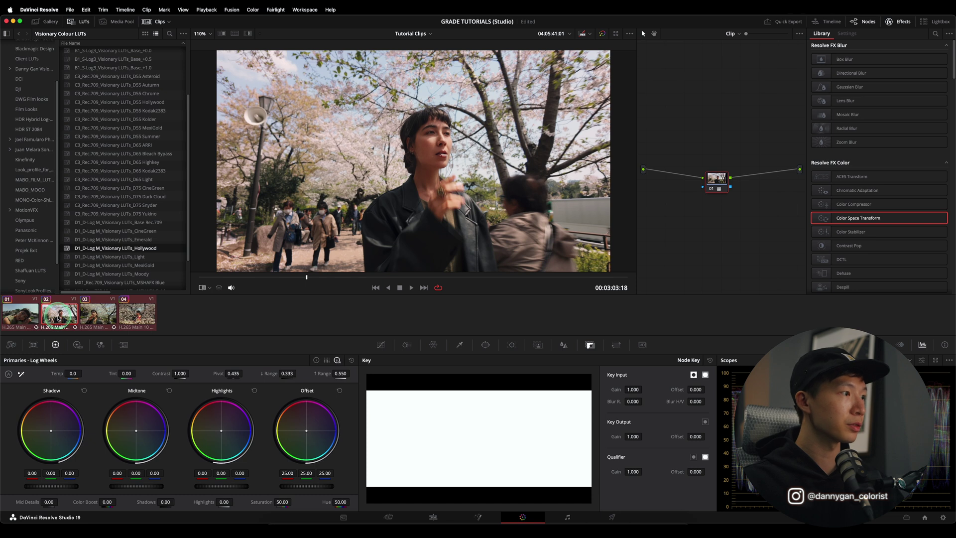
left_click(20, 314)
key("space")
key("space")
left_click(708, 225)
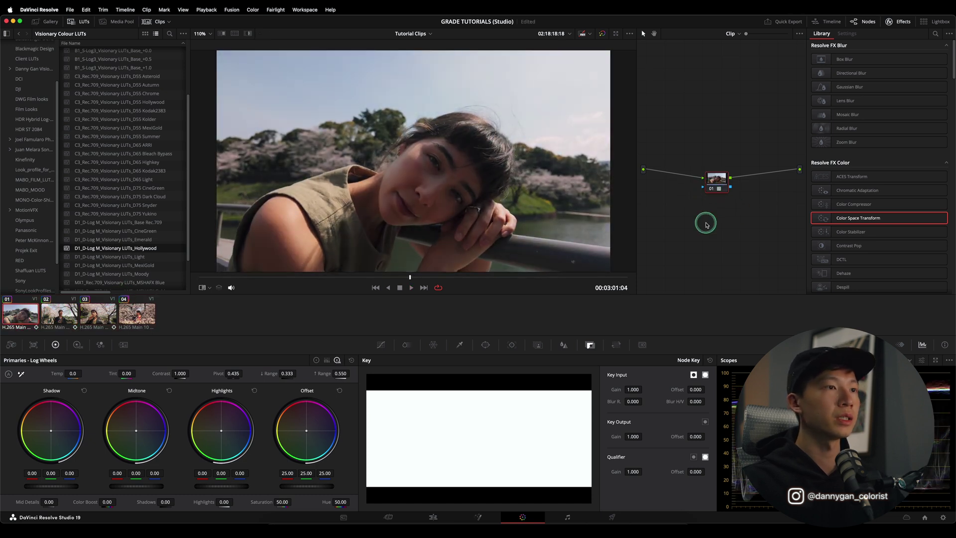
- Try the D1_D-Log M Visionary Light LUT, replace it with the MexiGold LUT, and check the look on clip 02
double_click(145, 252)
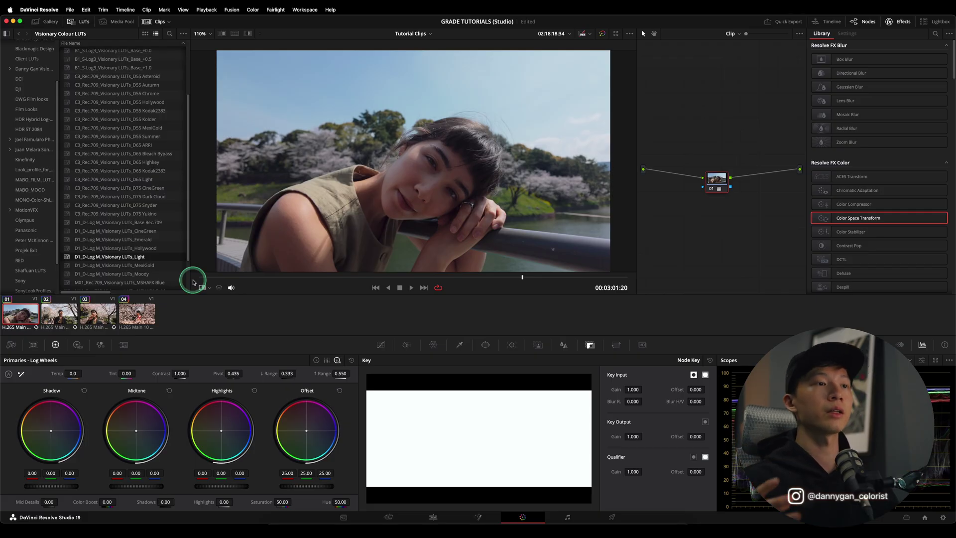
double_click(147, 270)
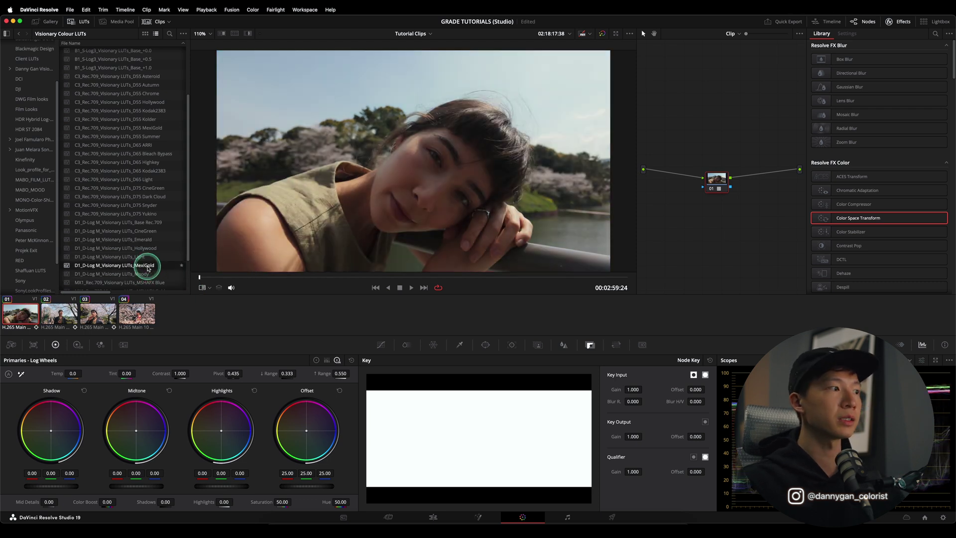
left_click(50, 314)
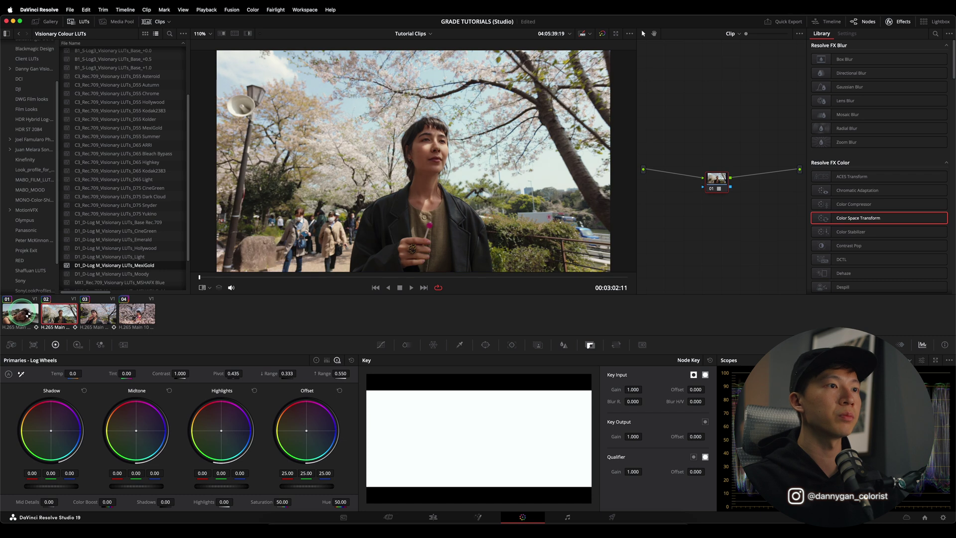
- Play through clip 03 and return to its first frame
left_click(432, 251)
left_click(677, 227)
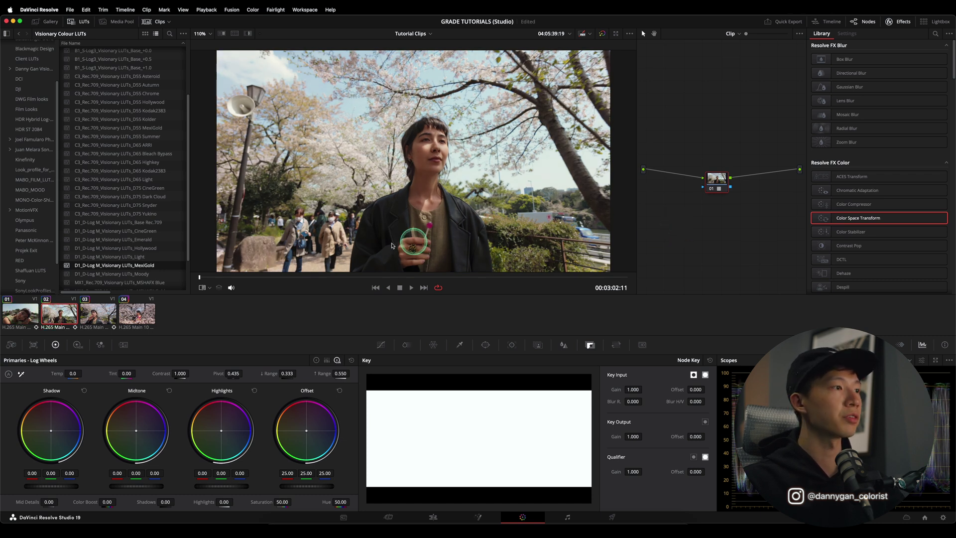
left_click(98, 313)
key("space")
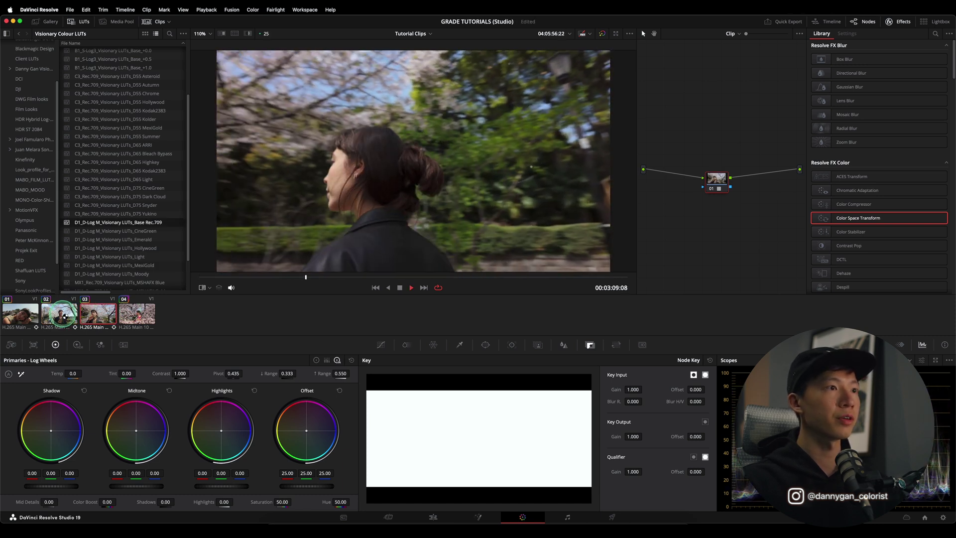
left_click(111, 312)
left_click(199, 278)
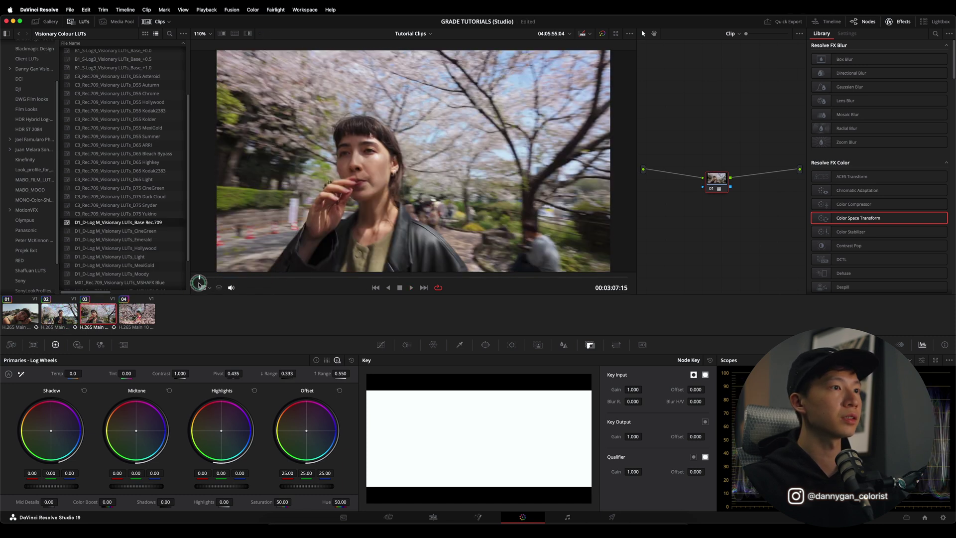
- Apply the D1_D-Log M_Visionary LUTs_Hollywood LUT to clip 03's node and insert a new node ahead of it
left_click_drag(142, 250, 562, 226)
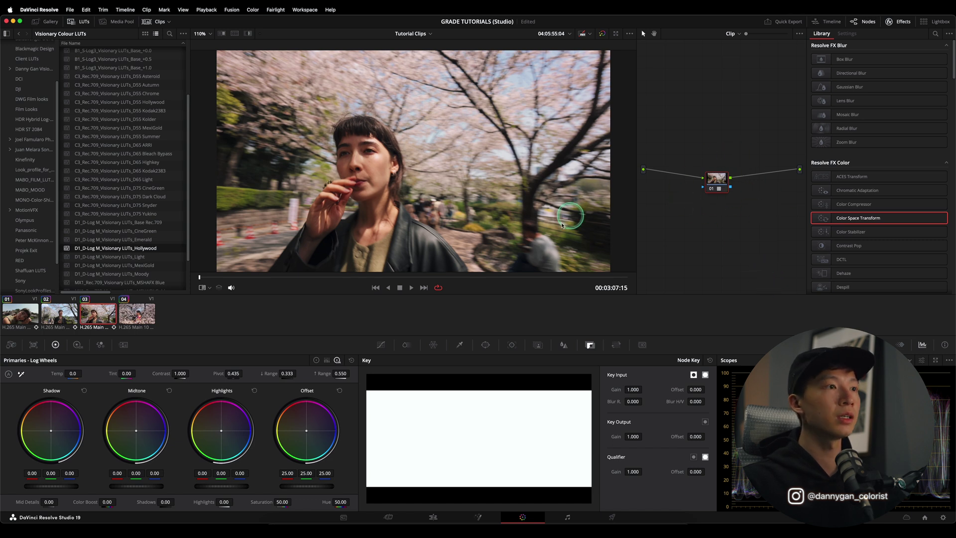
left_click_drag(601, 249, 699, 246)
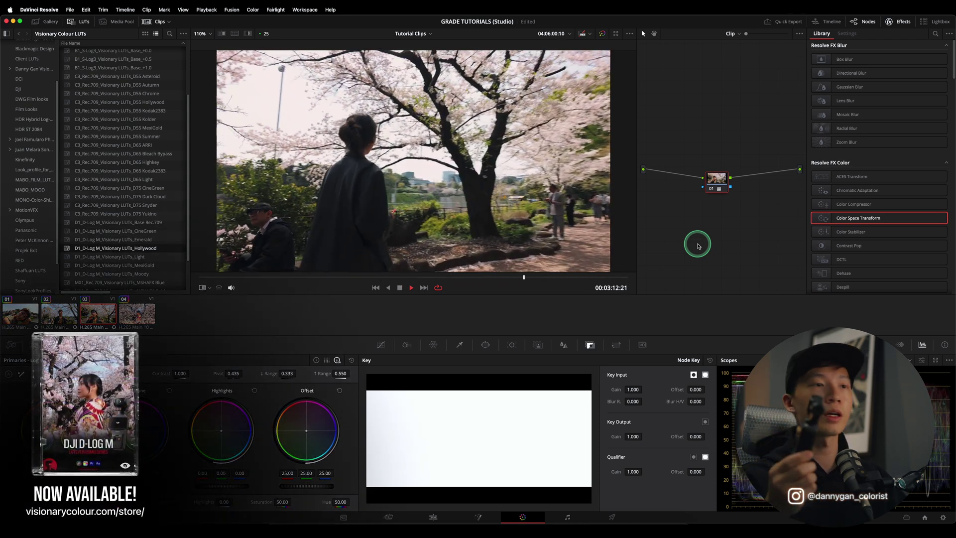
key("alt+s")
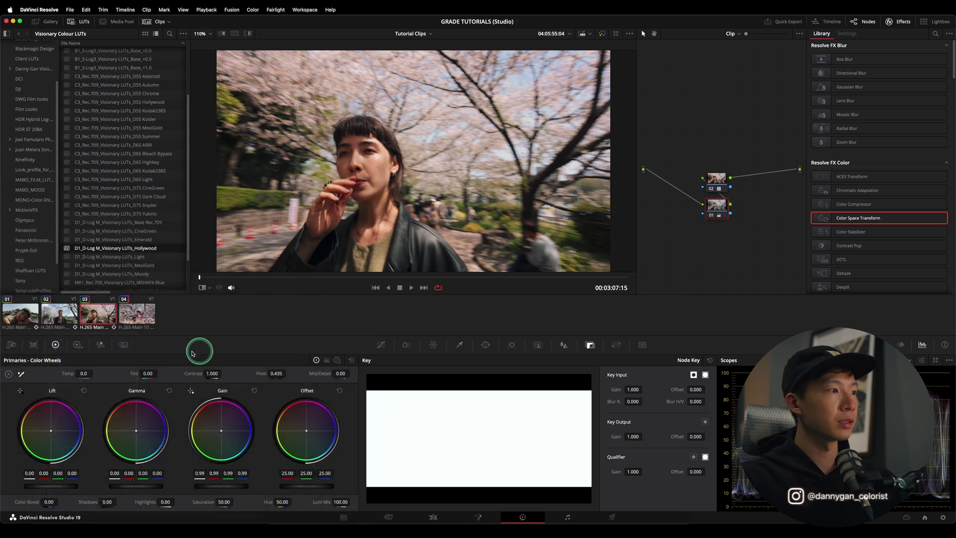
- Reset all grades and nodes on clip 04 and apply the D1_D-Log M_Visionary LUTs_Base Rec.709 LUT to node 01
left_click(143, 324)
right_click(692, 235)
left_click(693, 236)
left_click_drag(694, 108, 704, 159)
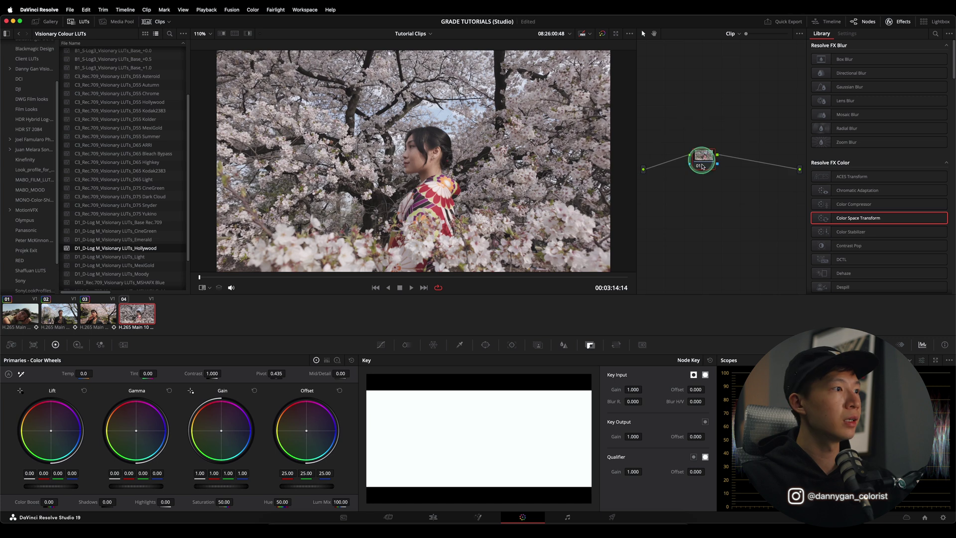
left_click(133, 223)
- Hide the LUT browser and the clip thumbnails, and widen the node graph area
left_click(82, 22)
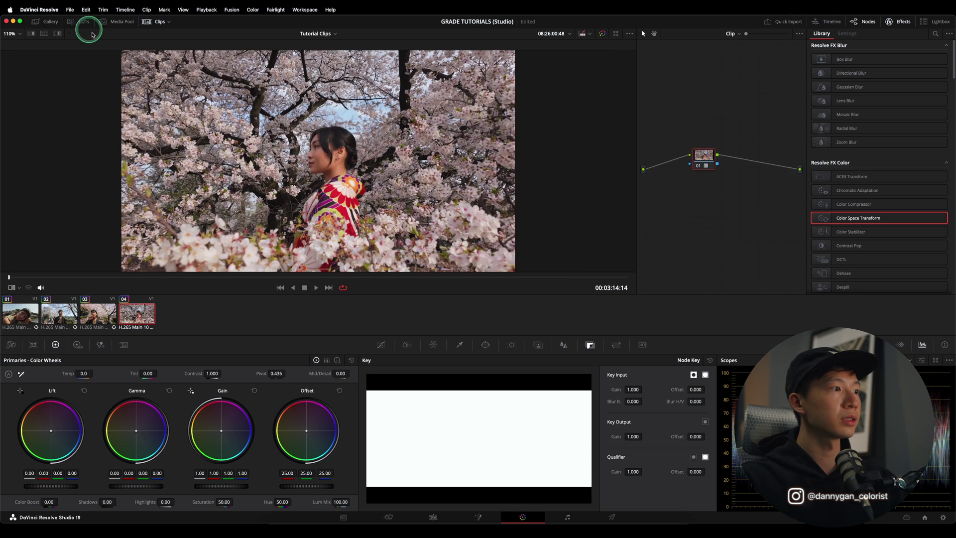
left_click(156, 22)
left_click_drag(635, 110, 493, 132)
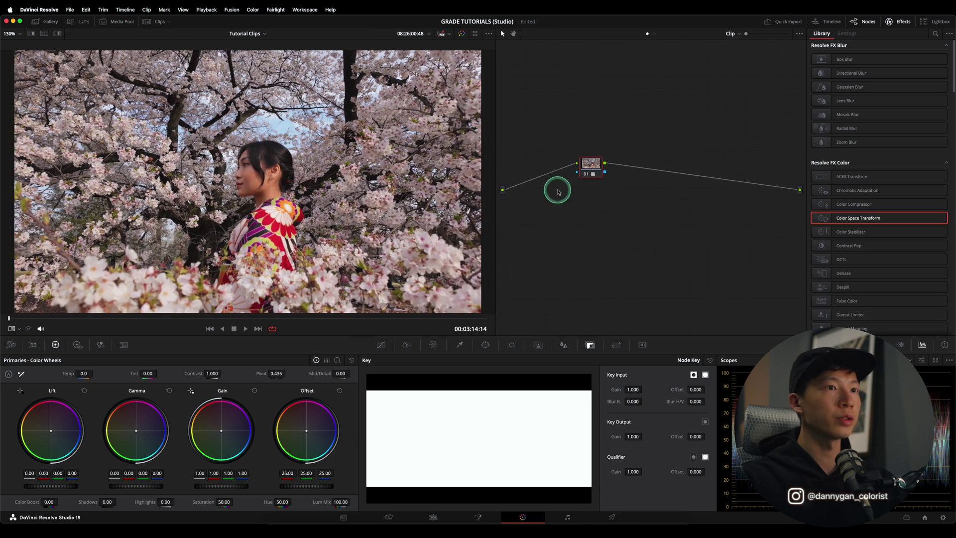
- Center node 01 between the graph's input and output, and label it LUT
left_click_drag(584, 178, 634, 191)
left_click(658, 237)
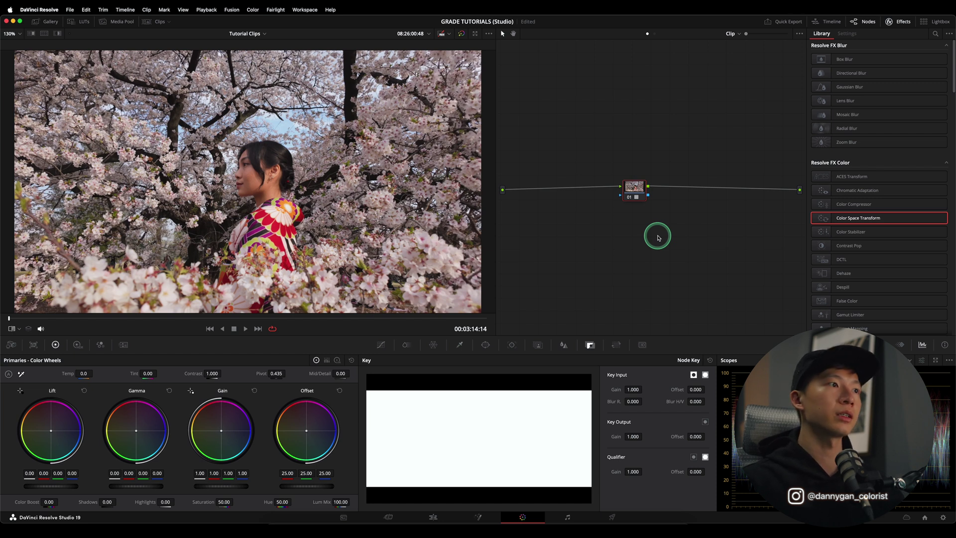
left_click_drag(639, 192, 650, 197)
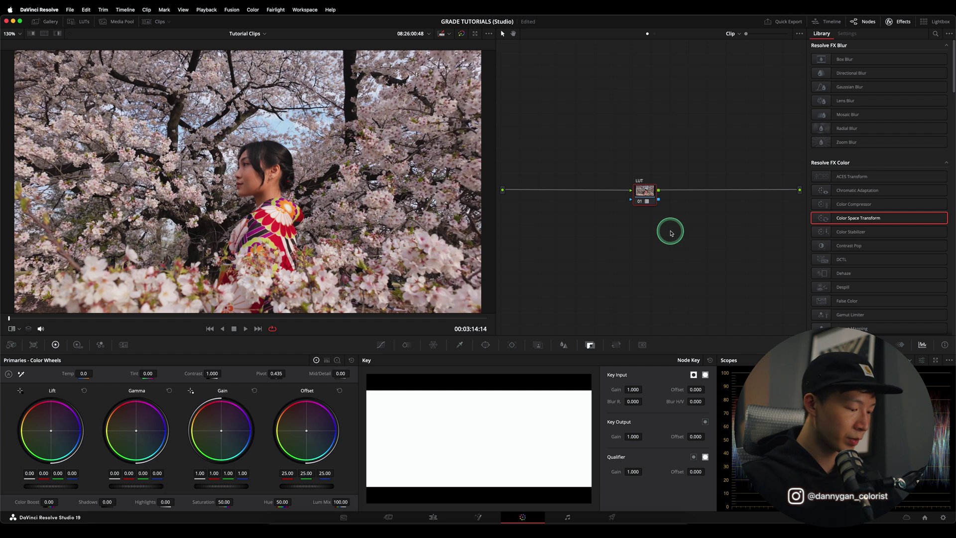
- Add two nodes before the LUT node and one after it, and clean up the node graph
key("alt+s")
key("alt+s")
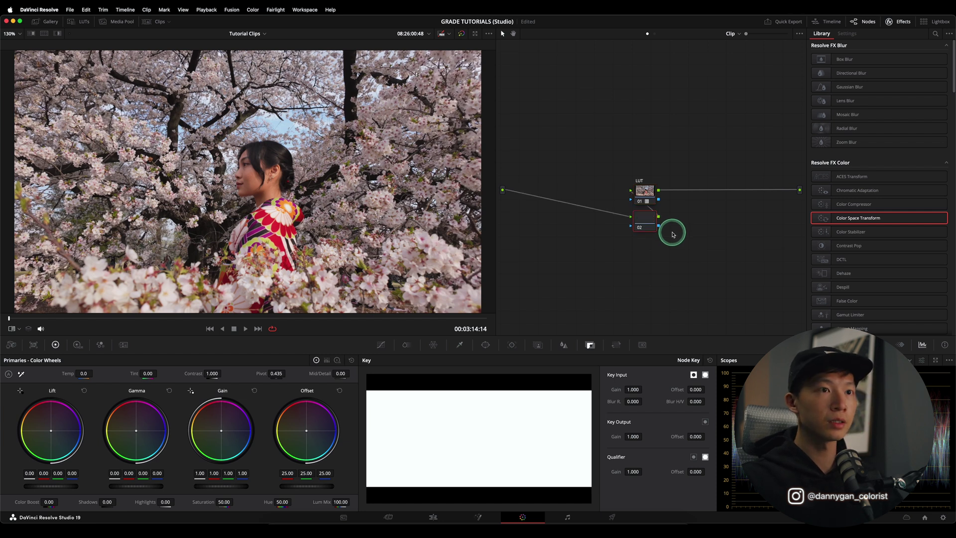
left_click(648, 193)
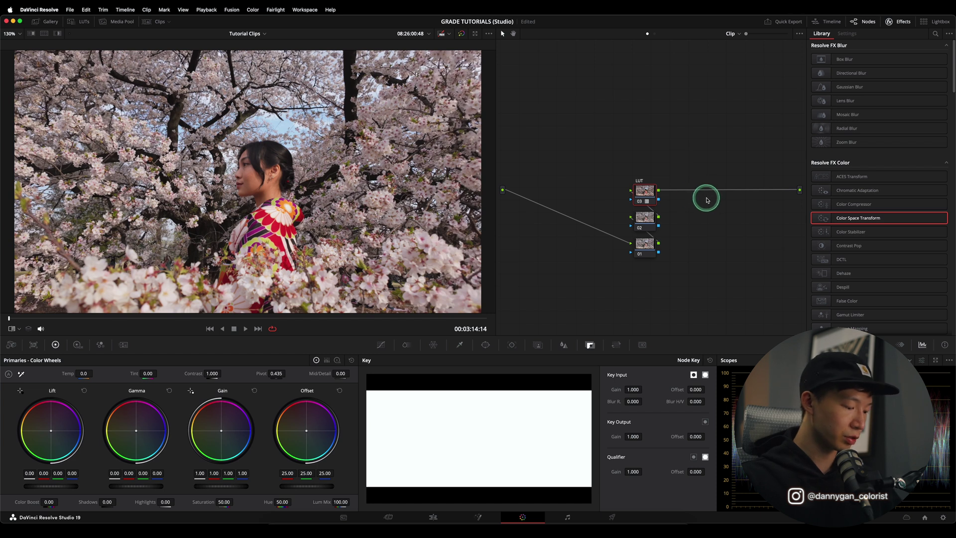
key("alt+s")
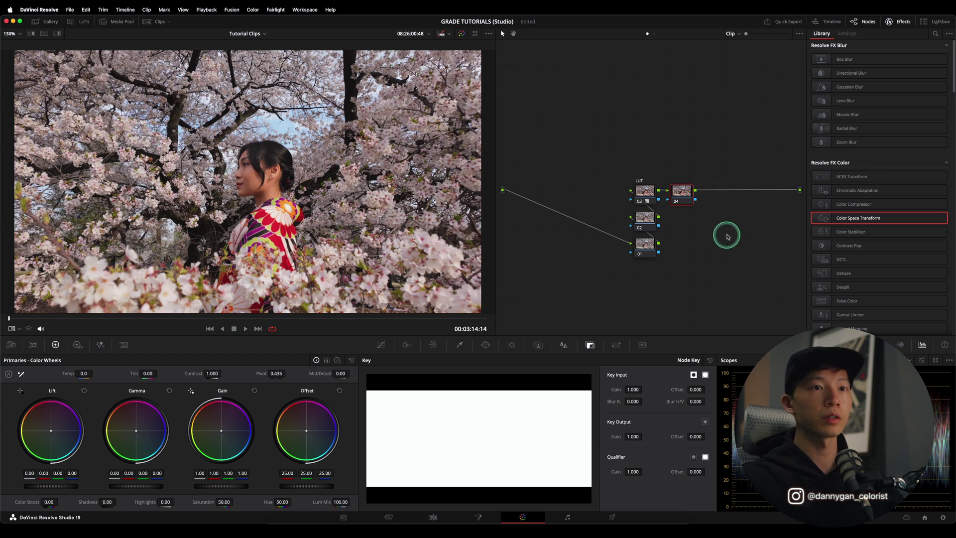
right_click(703, 233)
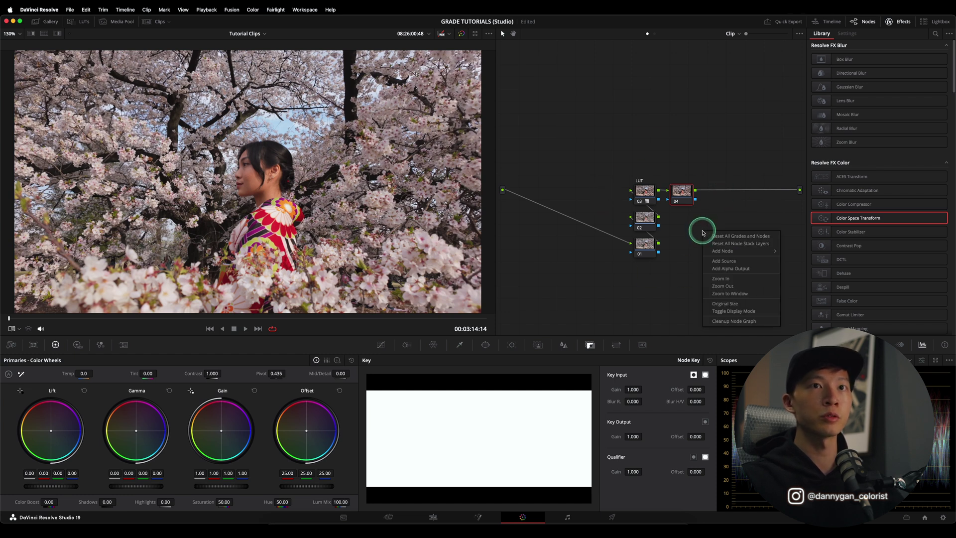
left_click(726, 321)
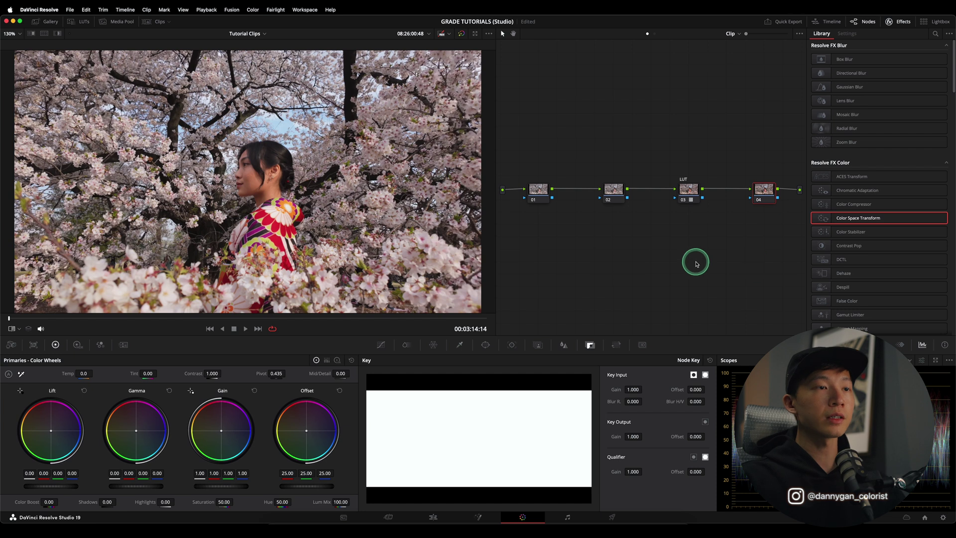
- Label node 01 as PRIMARIES
right_click(539, 191)
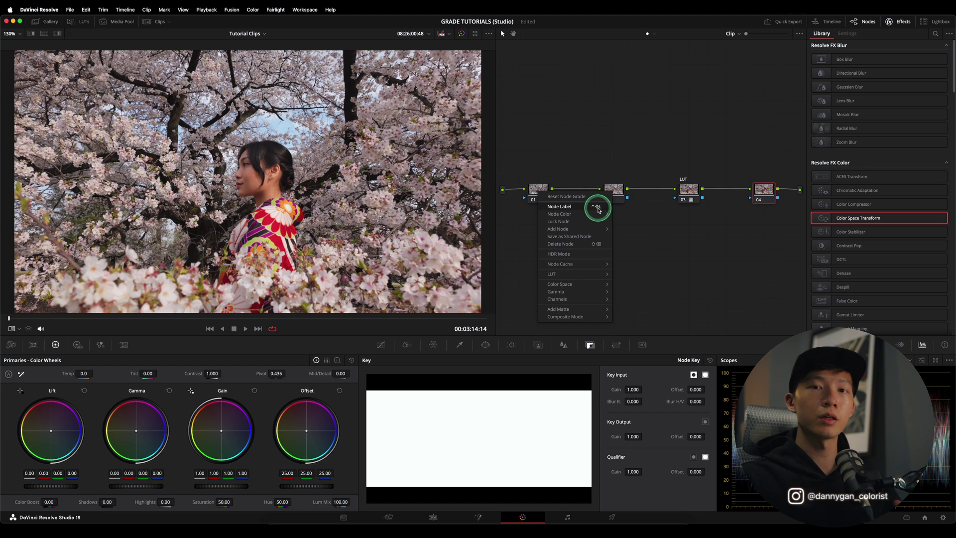
left_click(41, 10)
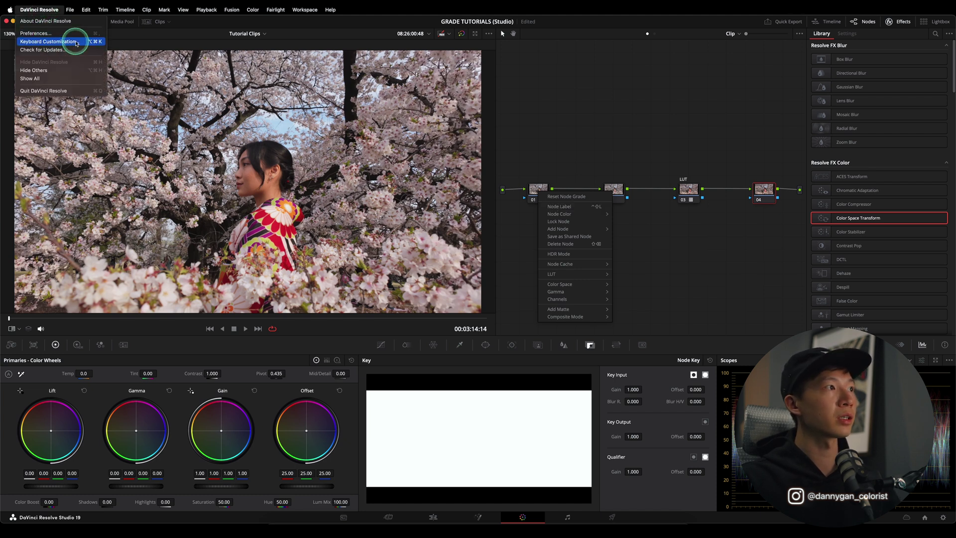
left_click(562, 209)
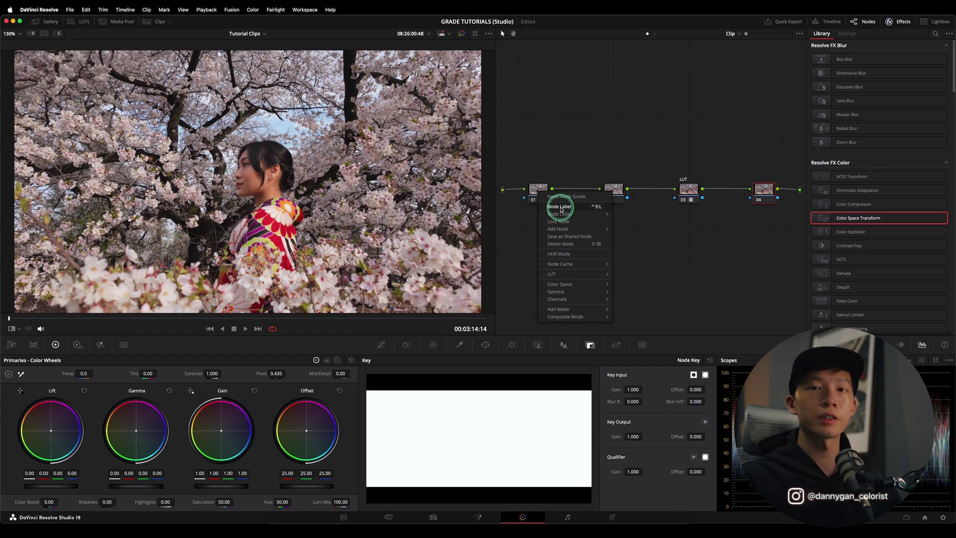
left_click(561, 208)
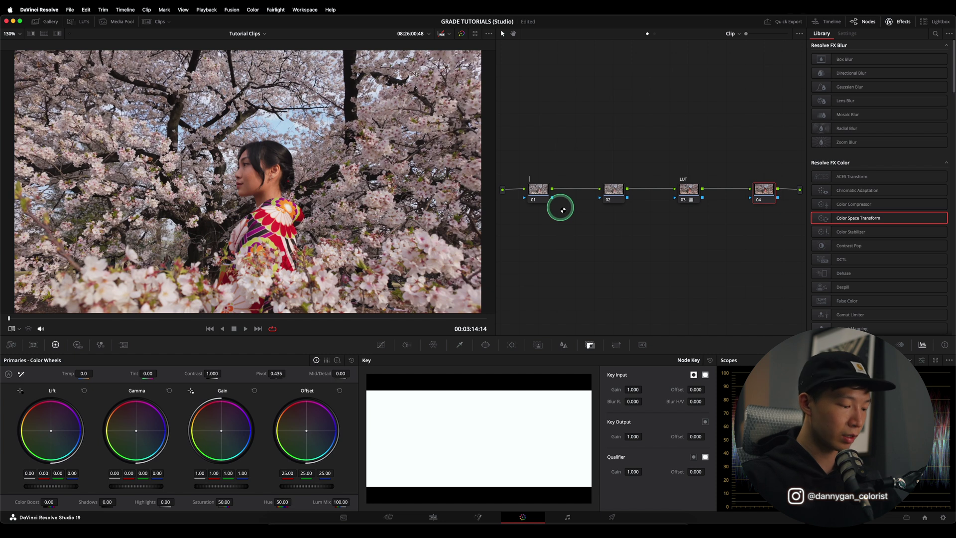
type("PRIMARIES")
- Label node 02 as SECONDARIES and node 04 as DETAILS
left_click(614, 190)
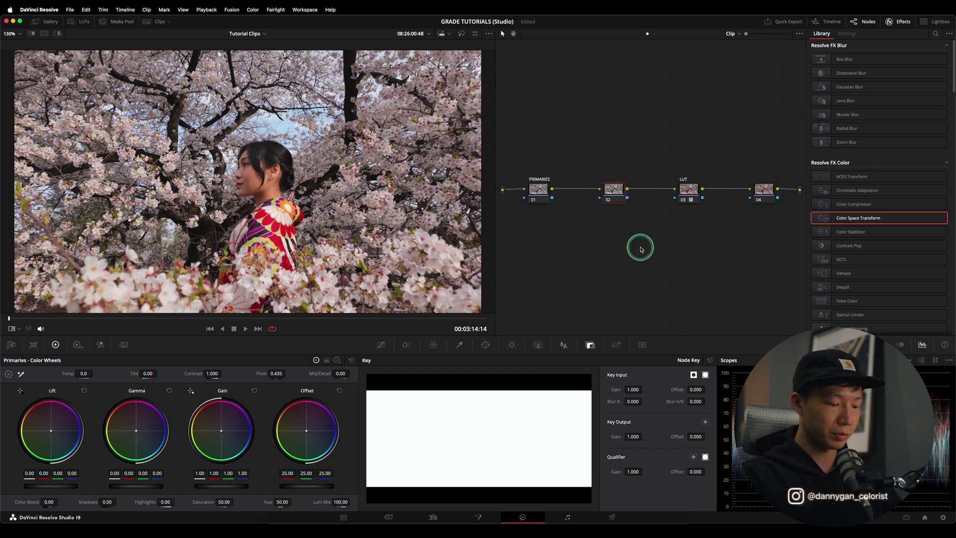
type("SECO")
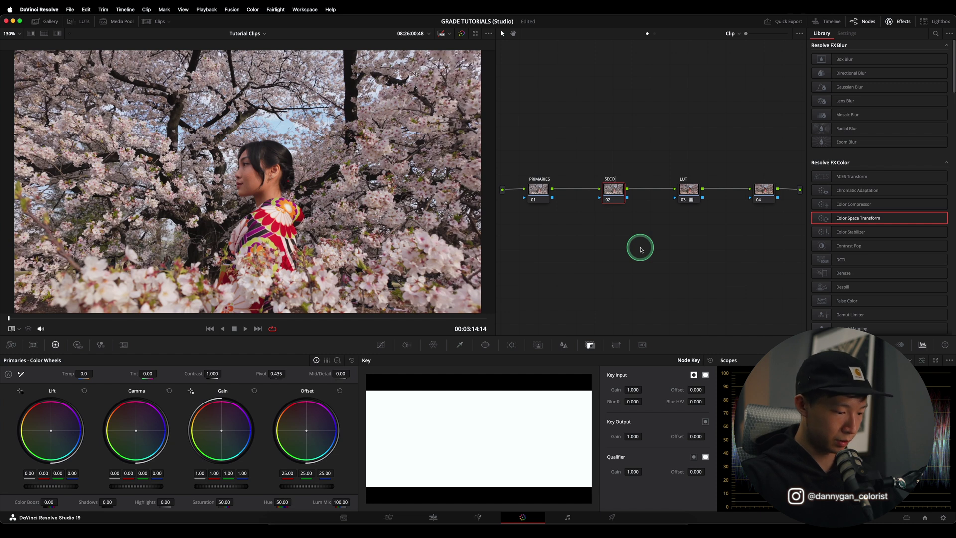
type("NDARIES")
left_click(764, 189)
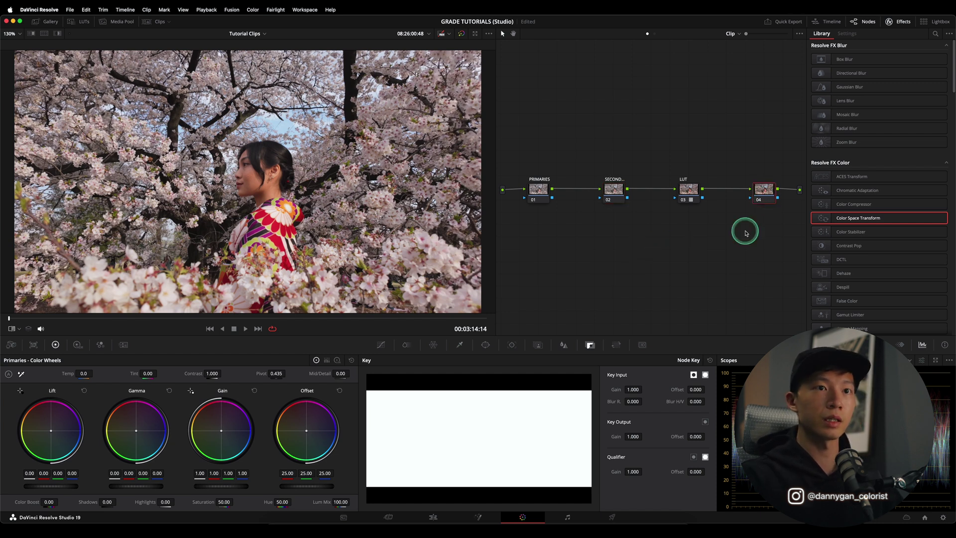
type("DETAILS")
key("Return")
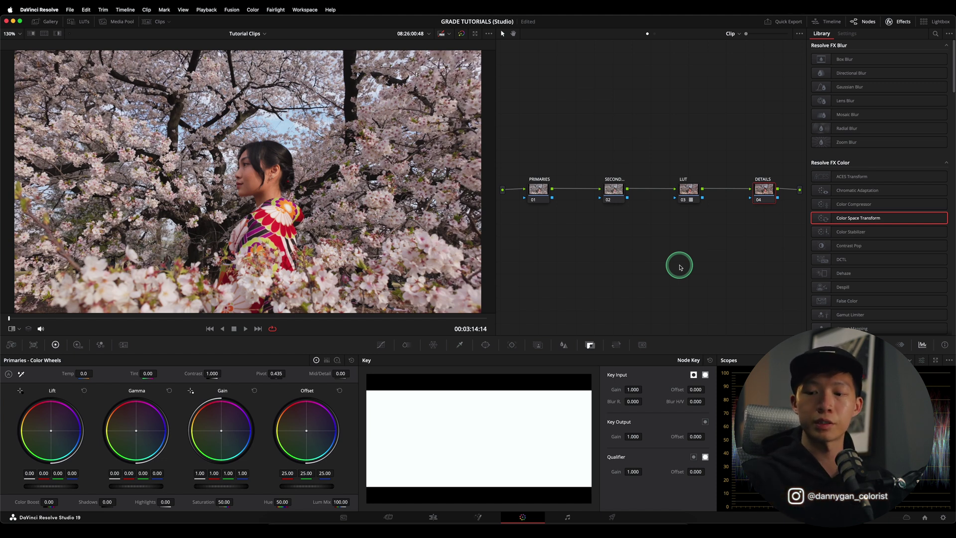
- On the PRIMARIES node, show the custom curves and raise the overall Gain to 1.08
left_click(539, 192)
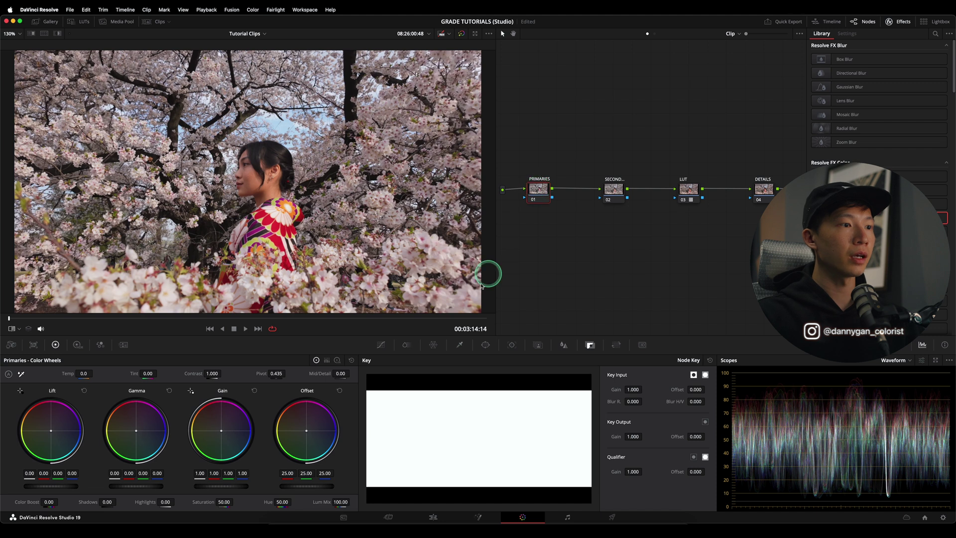
left_click(384, 347)
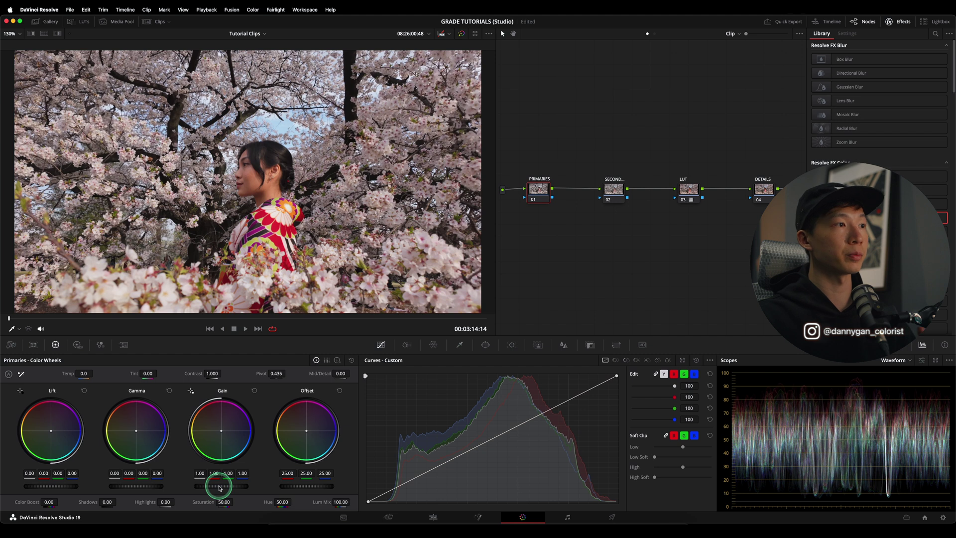
left_click_drag(216, 486, 253, 487)
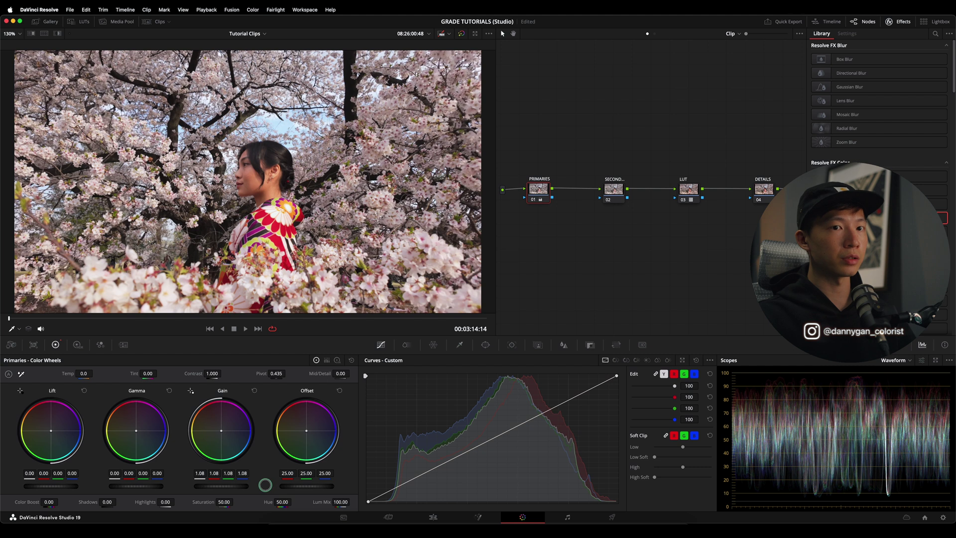
- Toggle the PRIMARIES node off and on repeatedly to compare the image before and after the gain change
left_click(534, 200)
left_click(534, 200)
left_click(534, 200)
left_click(534, 201)
left_click(534, 200)
left_click(534, 200)
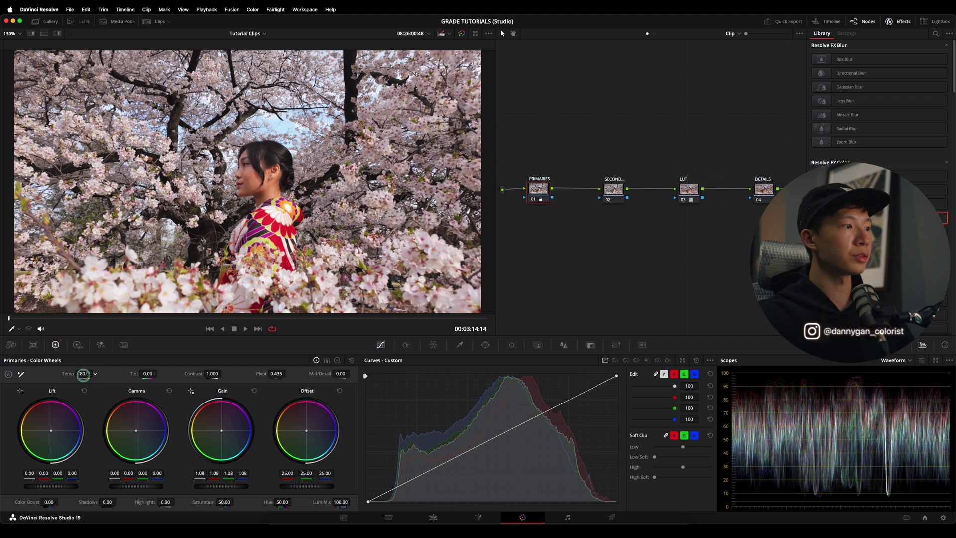
- Set the PRIMARIES node's Temp to -180 and enable editable splines for the custom curve
left_click_drag(84, 373, 82, 374)
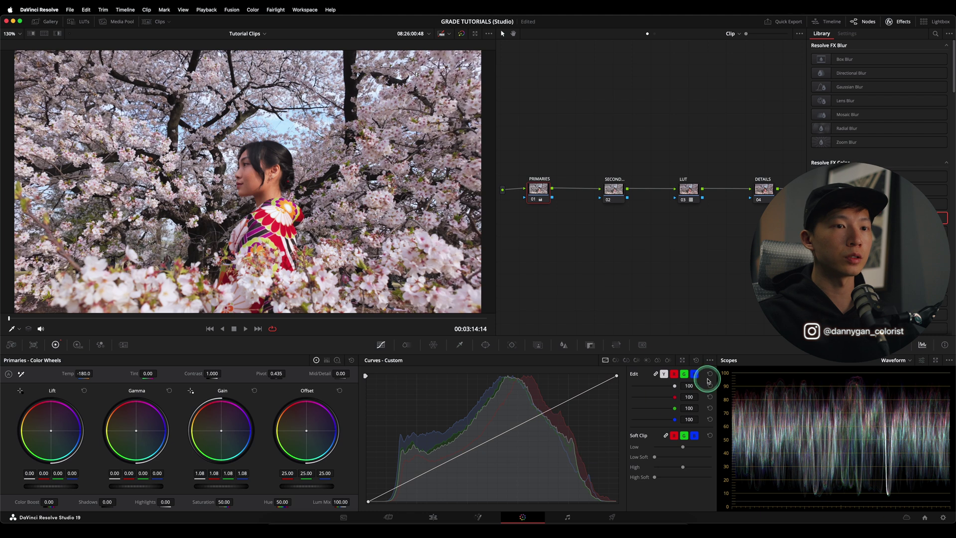
left_click(710, 360)
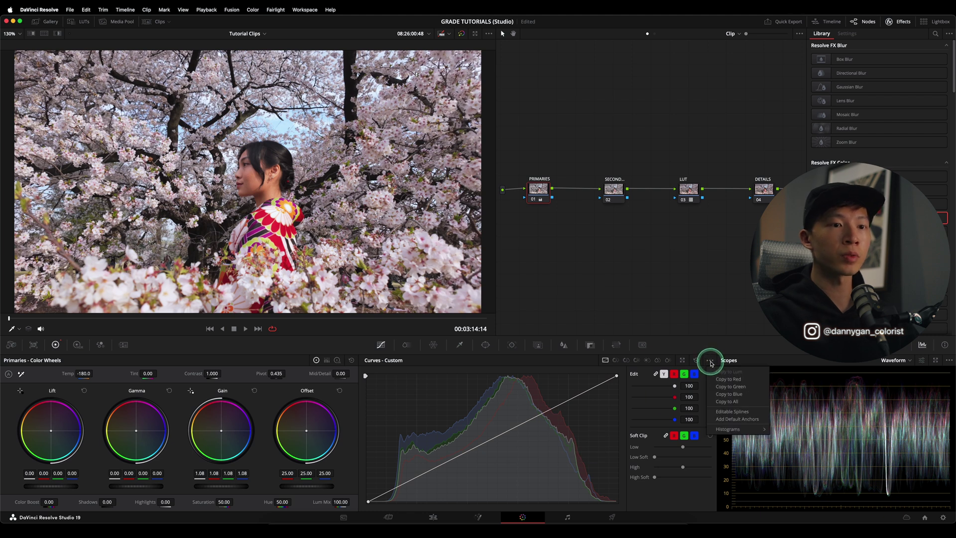
left_click(739, 413)
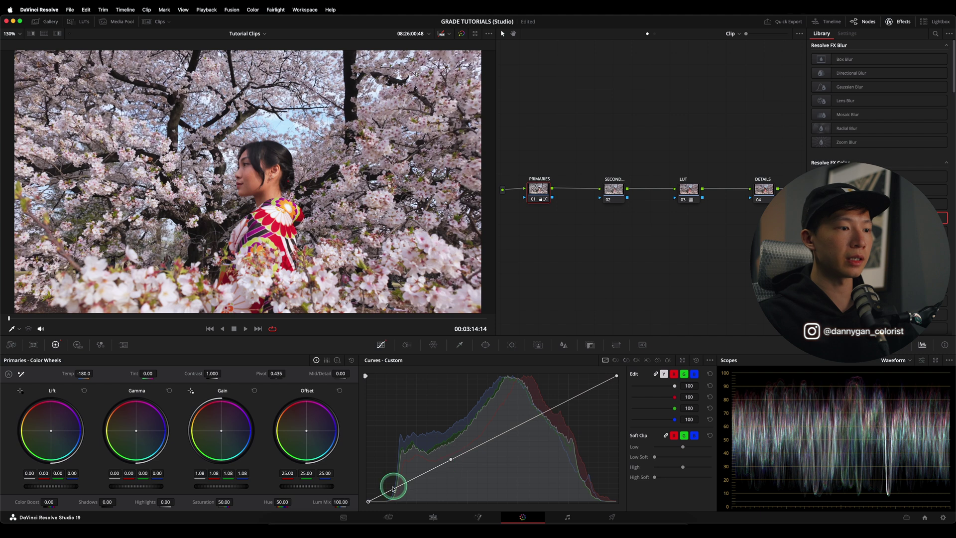
- Raise the custom curve's black point slightly and pull its spline handle down to soften the shadow roll-off
left_click_drag(367, 504, 368, 486)
left_click_drag(451, 444, 447, 475)
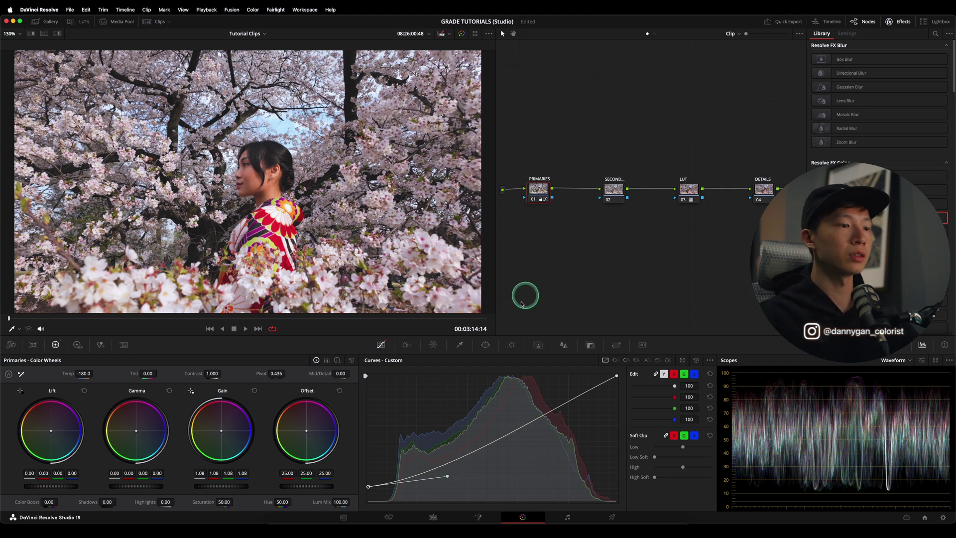
left_click_drag(437, 479, 432, 477)
left_click_drag(369, 486, 370, 488)
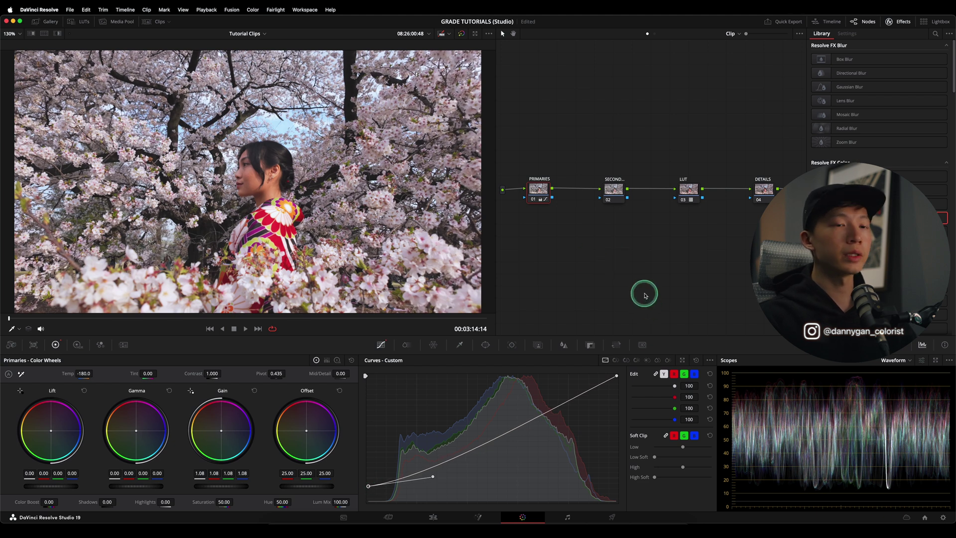
- Lower the custom curve's white point slightly and raise its spline handle to soften the highlight roll-off
left_click_drag(617, 376, 619, 389)
left_click(535, 433)
left_click_drag(531, 429, 528, 423)
left_click_drag(618, 389, 618, 383)
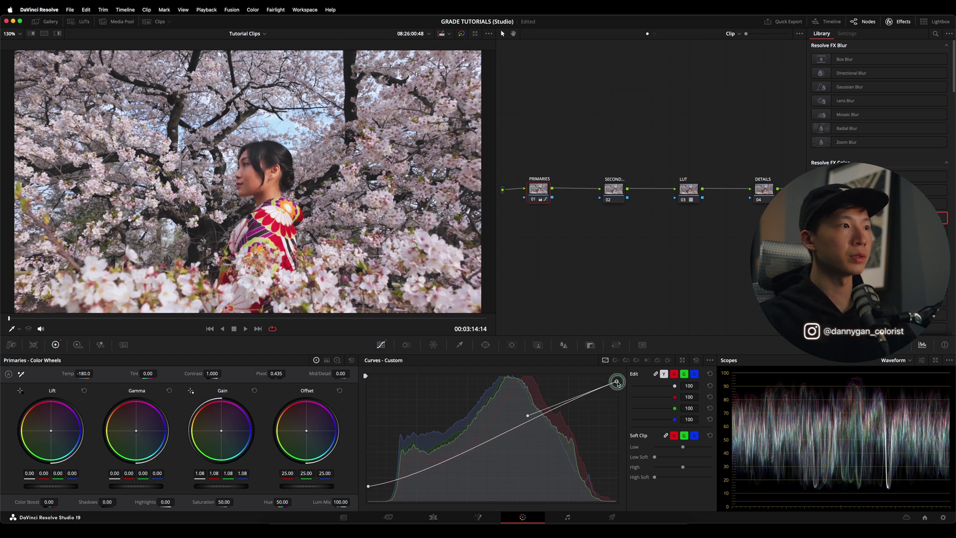
left_click(532, 416)
left_click_drag(529, 418, 530, 414)
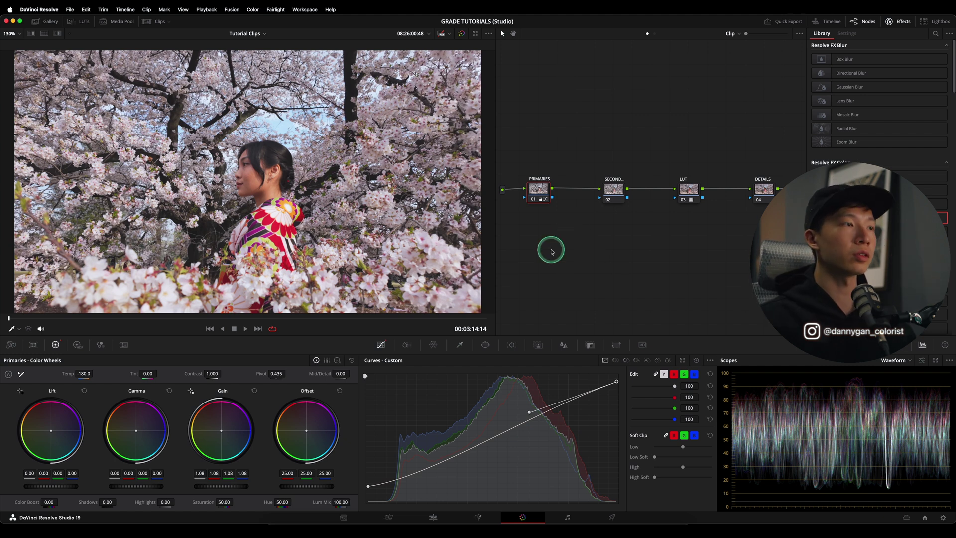
- Add two nodes alongside the SECONDARIES node, joined with it through a mixer before the LUT node, and clean up the node graph
left_click(620, 190)
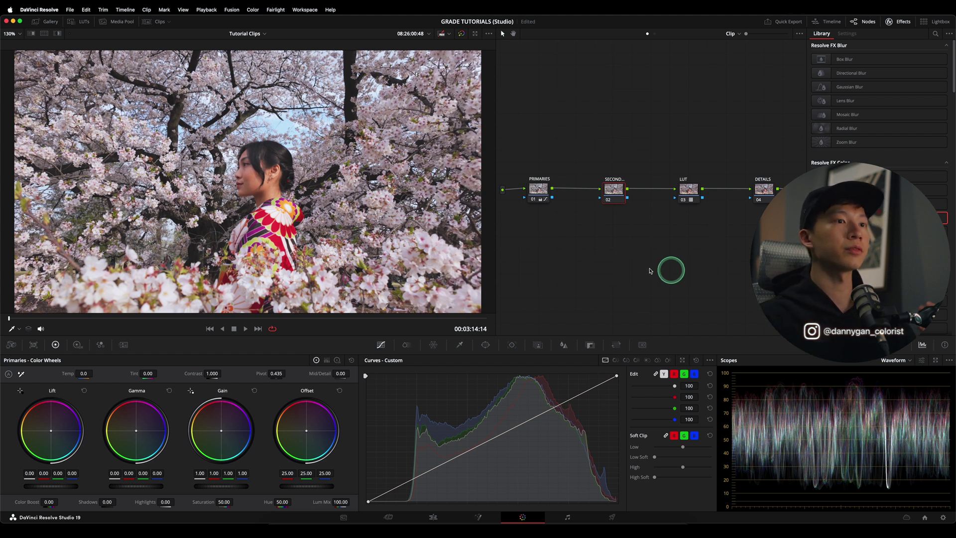
left_click(538, 190)
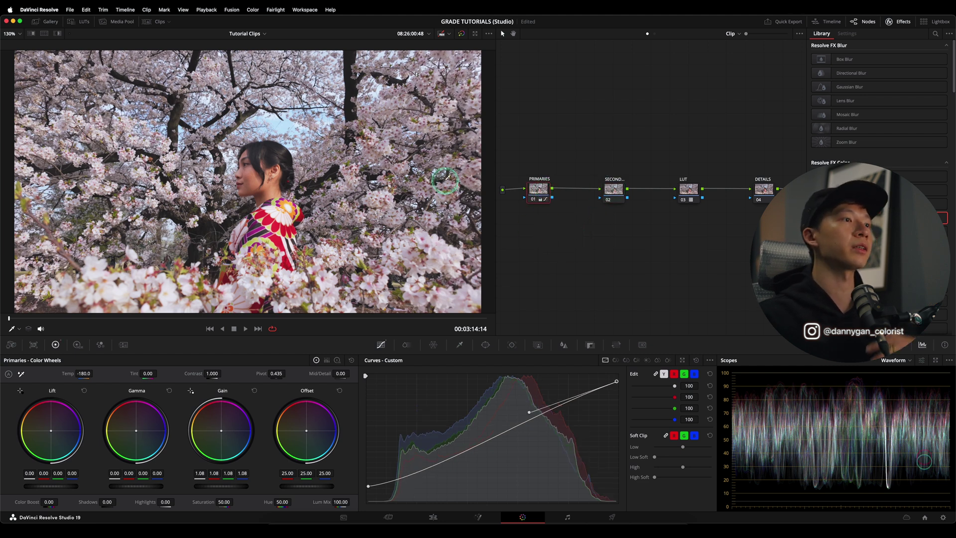
left_click(611, 189)
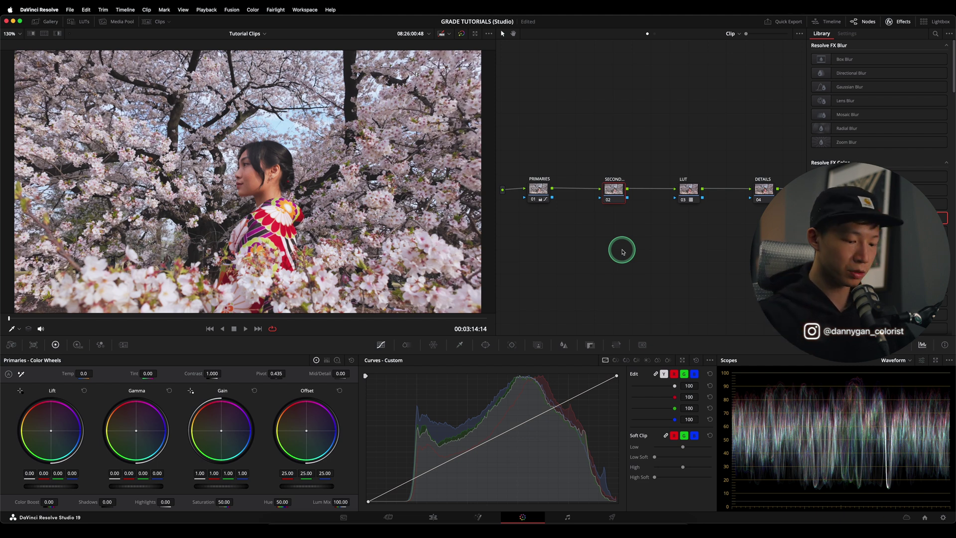
key("alt+l")
key("alt+l")
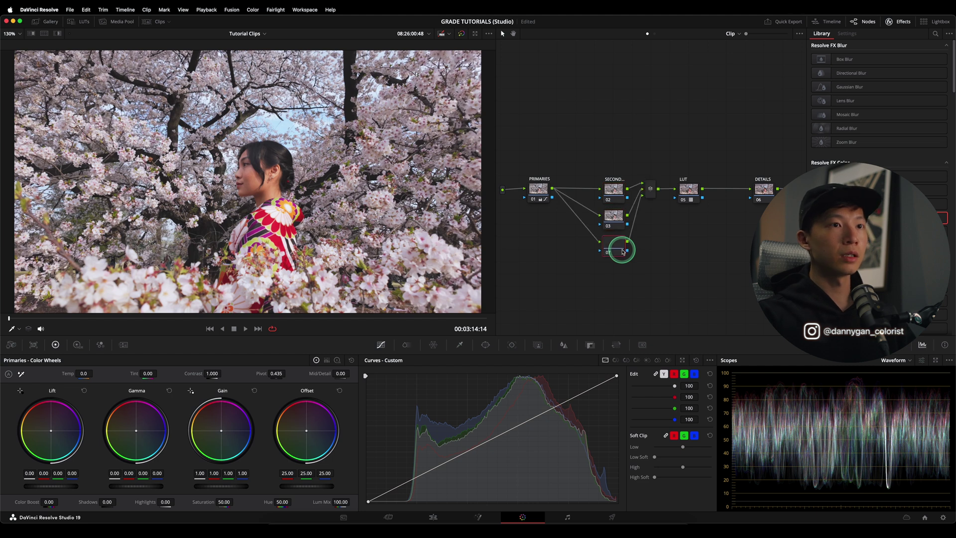
right_click(676, 242)
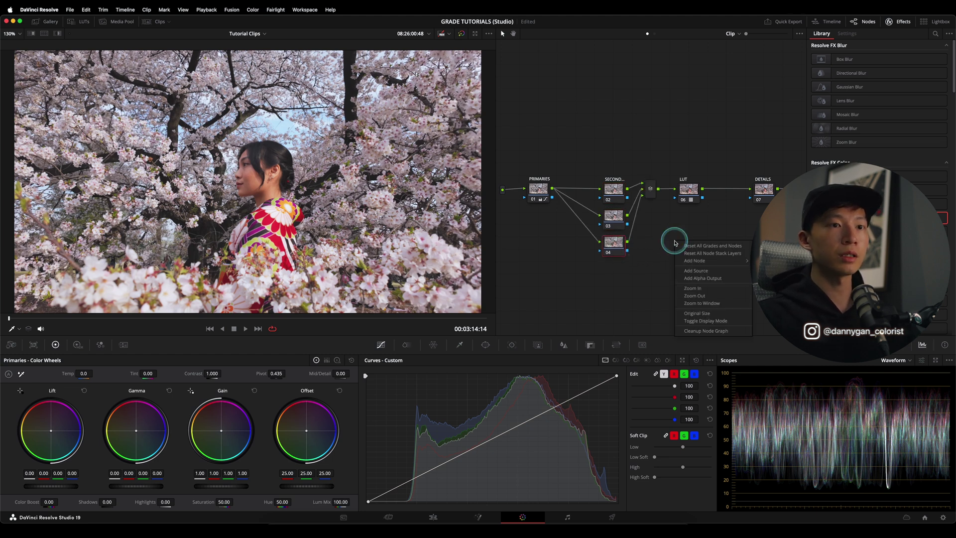
left_click(707, 332)
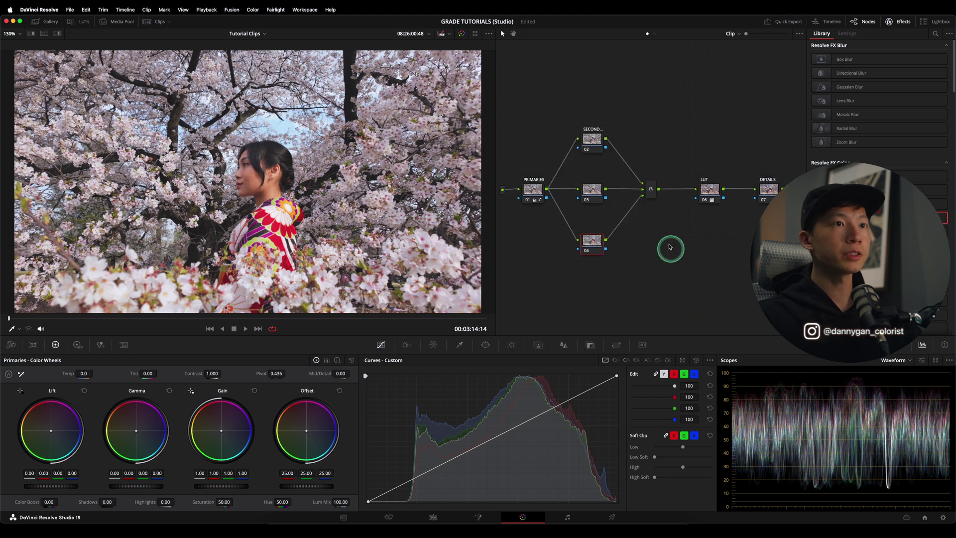
- Add a tall, soft circular window around the woman on the SECONDARIES node, with Lift at -0.02 and Gain at 1.08
left_click(590, 139)
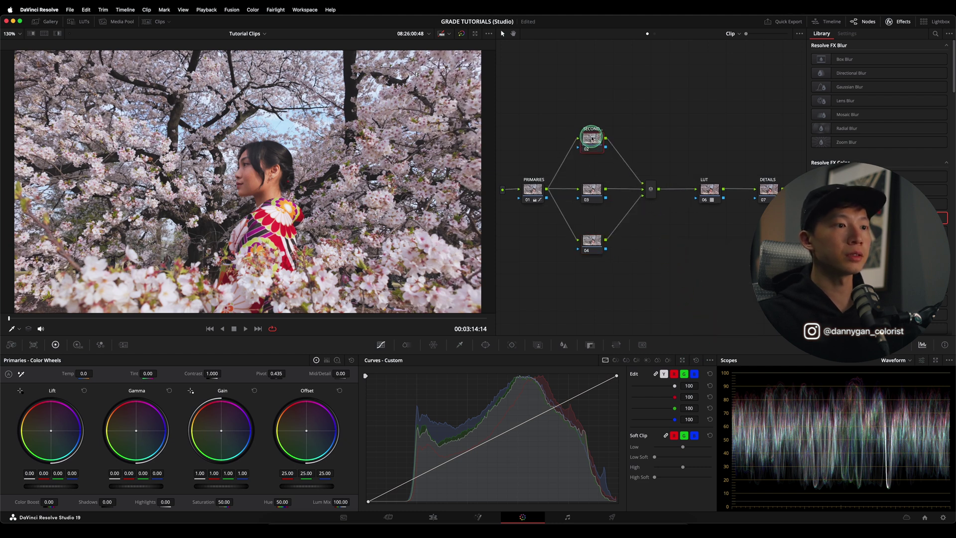
left_click(486, 345)
left_click(376, 413)
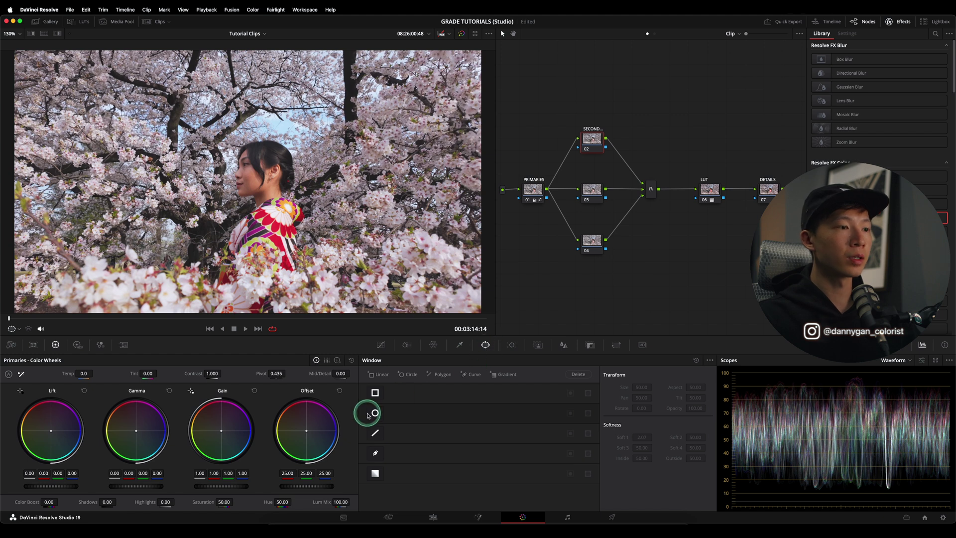
left_click_drag(257, 198, 273, 225)
left_click(330, 206)
left_click_drag(331, 205, 272, 213)
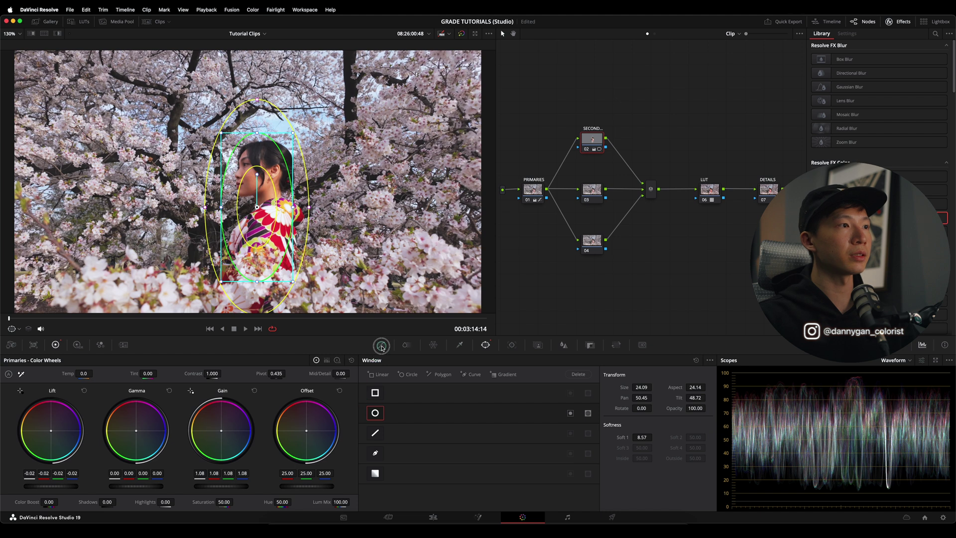
- Hide the window outline and toggle the SECONDARIES node off and on to compare the woman's brightness
left_click(382, 346)
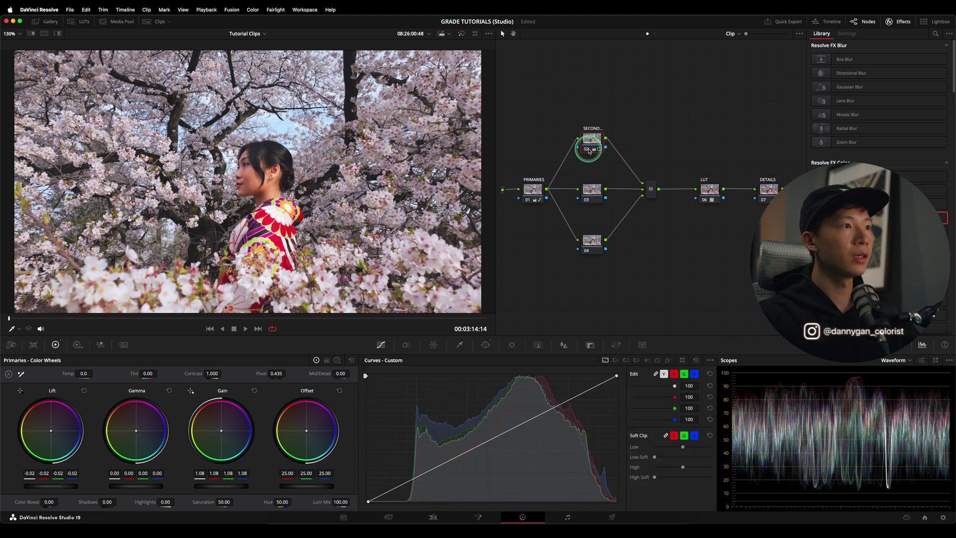
left_click(588, 150)
left_click(588, 149)
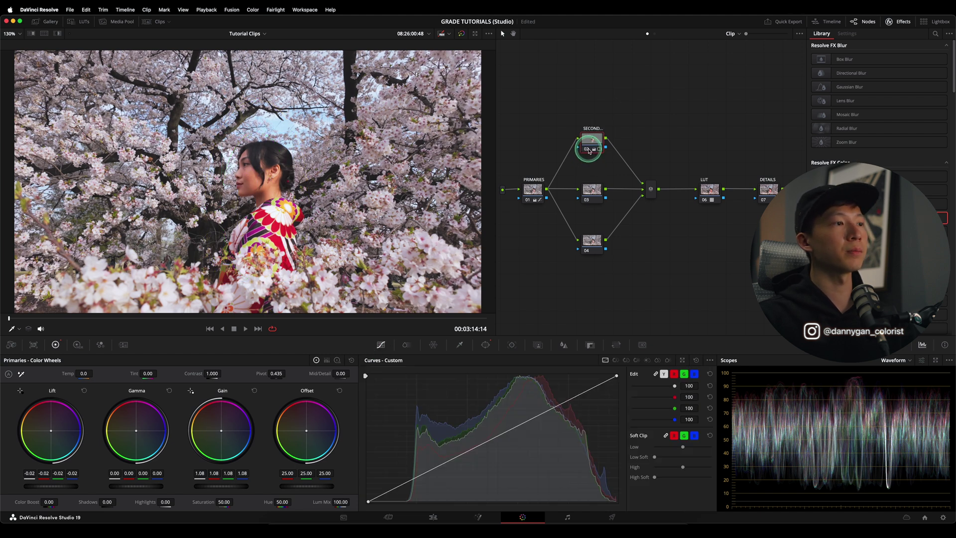
left_click(589, 150)
left_click(589, 149)
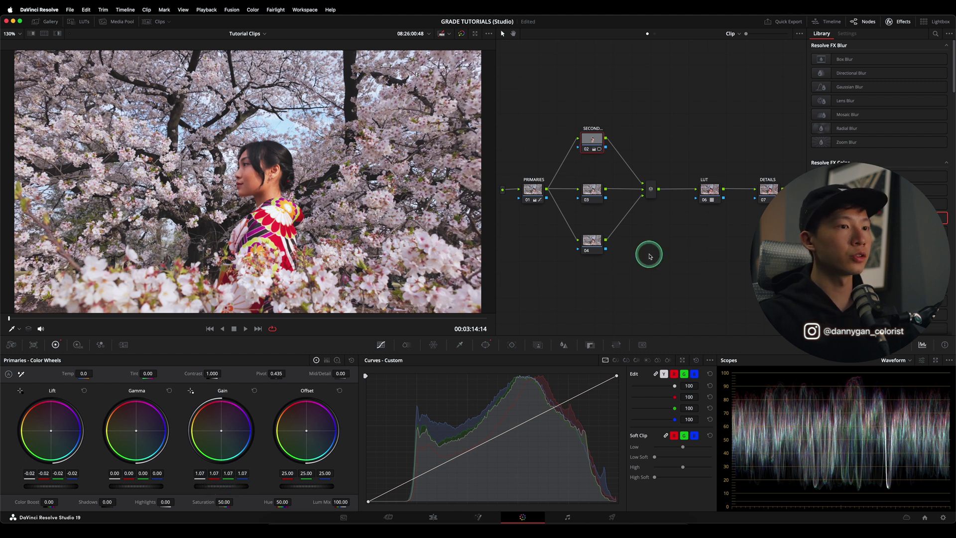
- Track the SECONDARIES node's circular window forward and in reverse through the whole clip
left_click(486, 345)
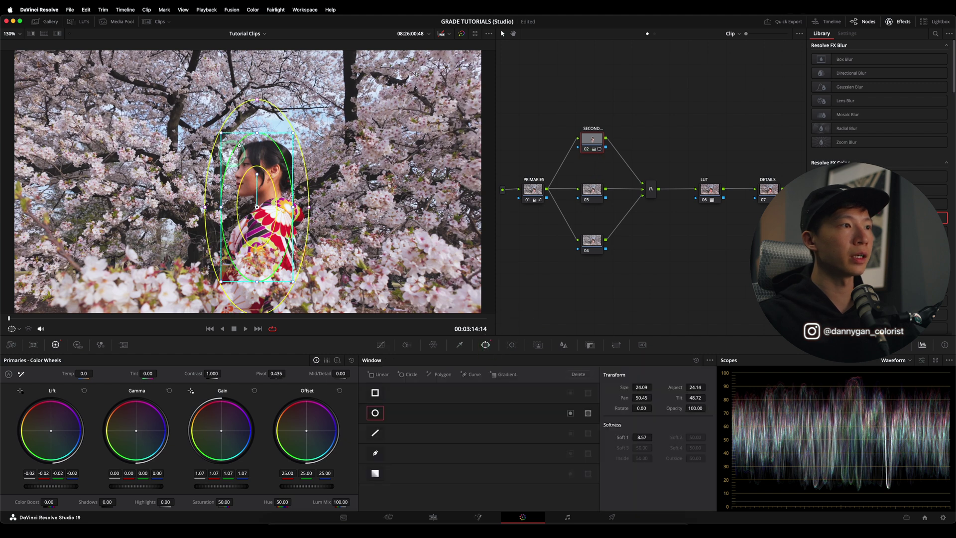
left_click(512, 344)
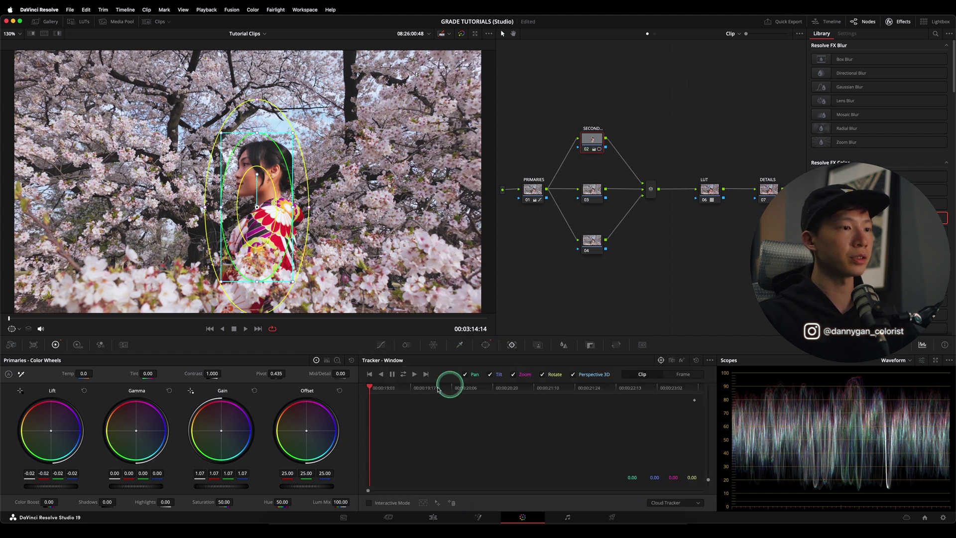
left_click(404, 375)
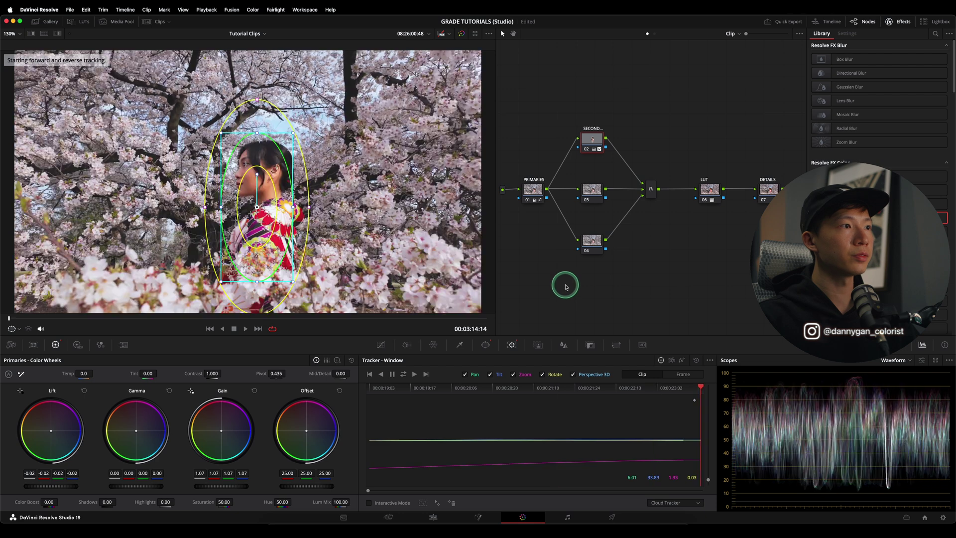
- Hide the window outline and play the clip through to its last frame to check the tracked grade
left_click(381, 344)
key("space")
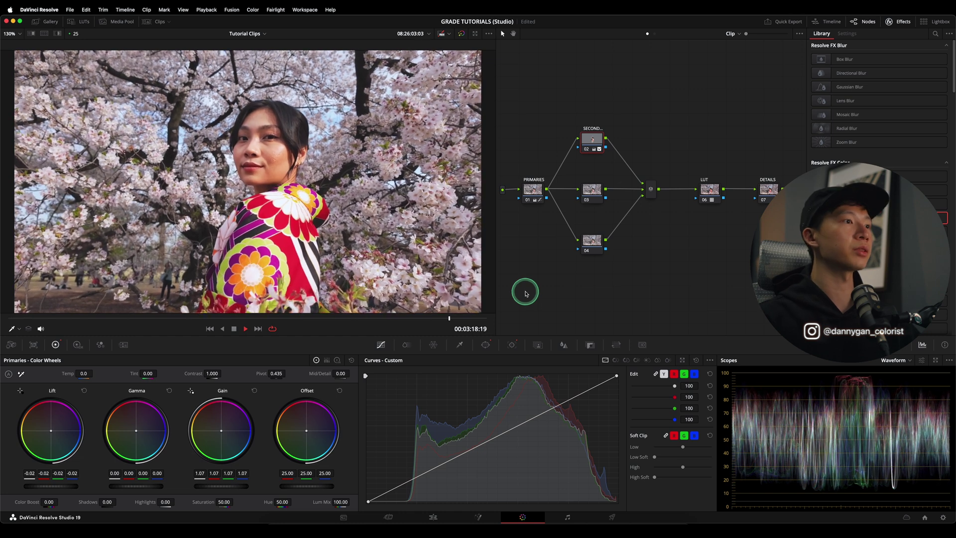
left_click_drag(393, 319, 539, 286)
- Toggle the SECONDARIES node to compare its effect on the last frame, set its Gain to 1.05, and return to the first frame
left_click(588, 144)
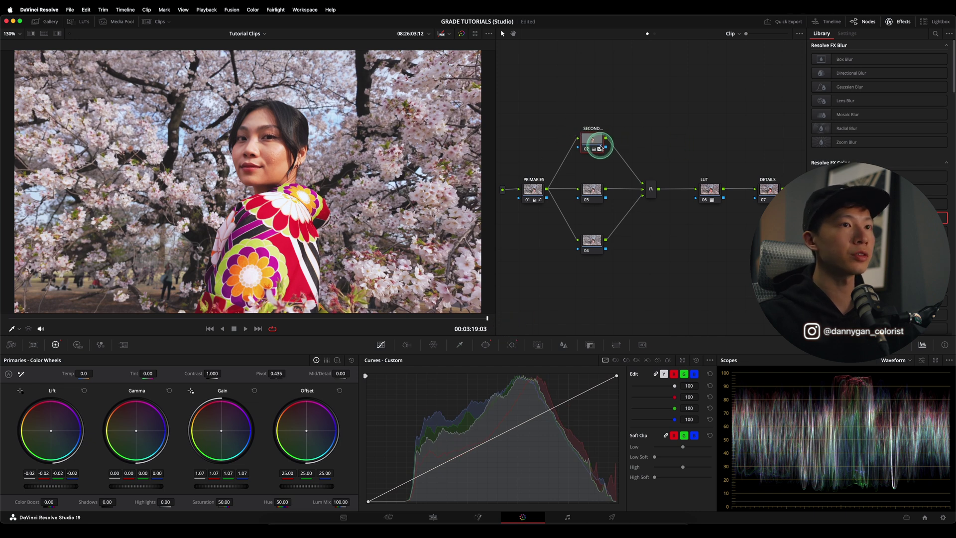
left_click(587, 150)
left_click(587, 150)
left_click(588, 150)
left_click(587, 150)
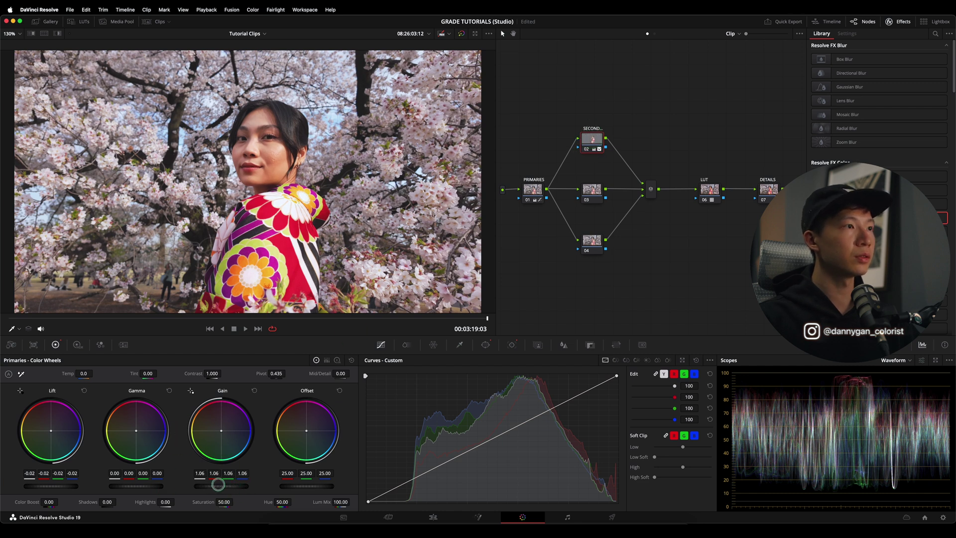
left_click_drag(223, 484, 216, 485)
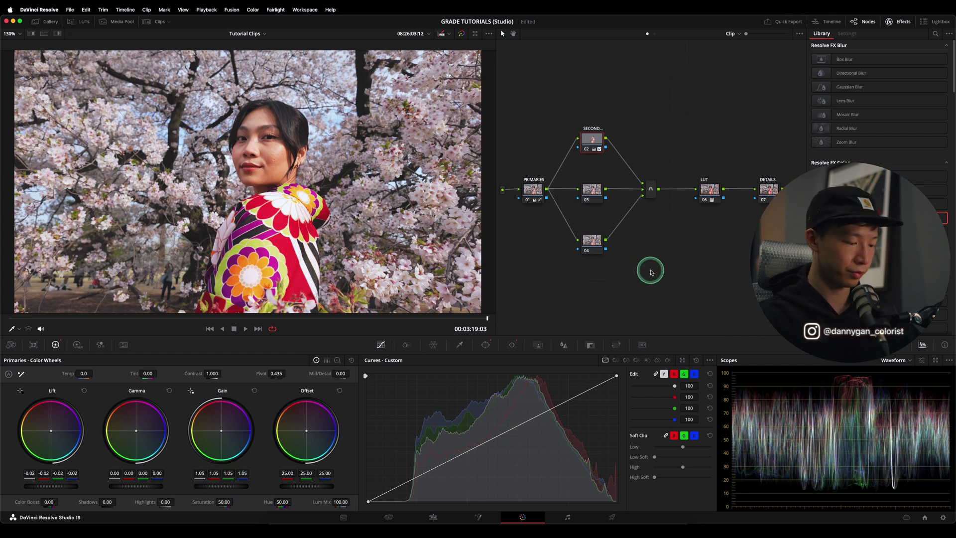
left_click_drag(337, 318, 5, 318)
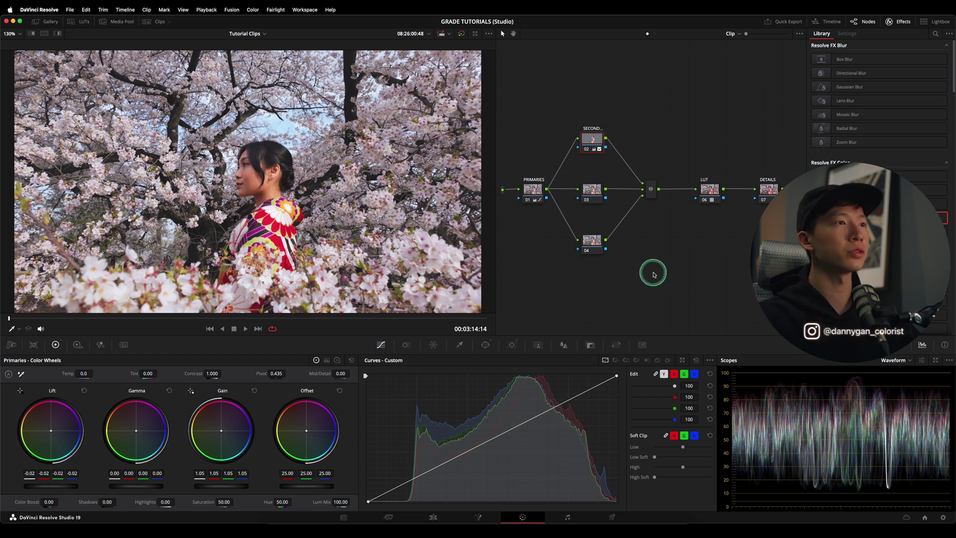
- Add a circular window to node 03 and place it over the blossoms behind the woman, stretched vertically to about 35 Aspect
left_click(593, 189)
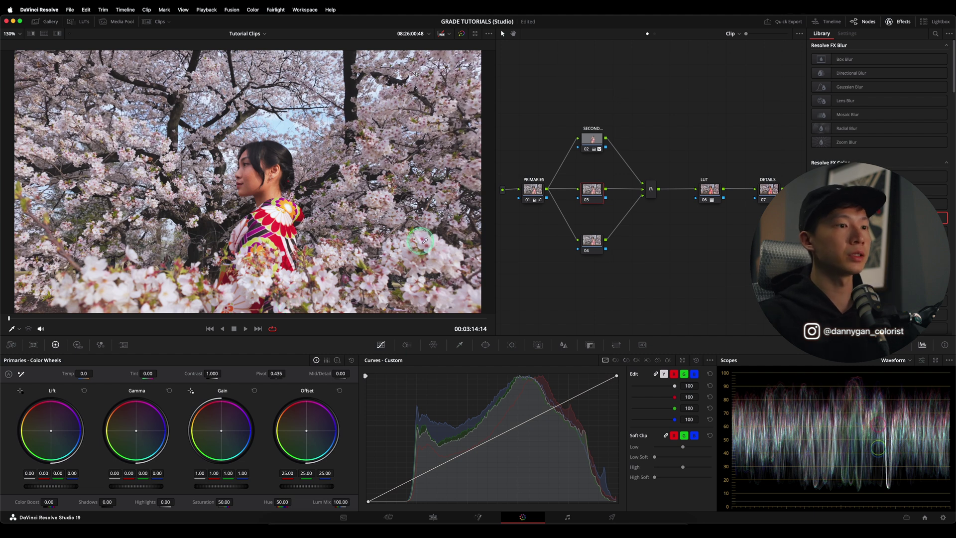
left_click(486, 345)
scroll(405, 243, "down", 2)
scroll(404, 242, "down", 2)
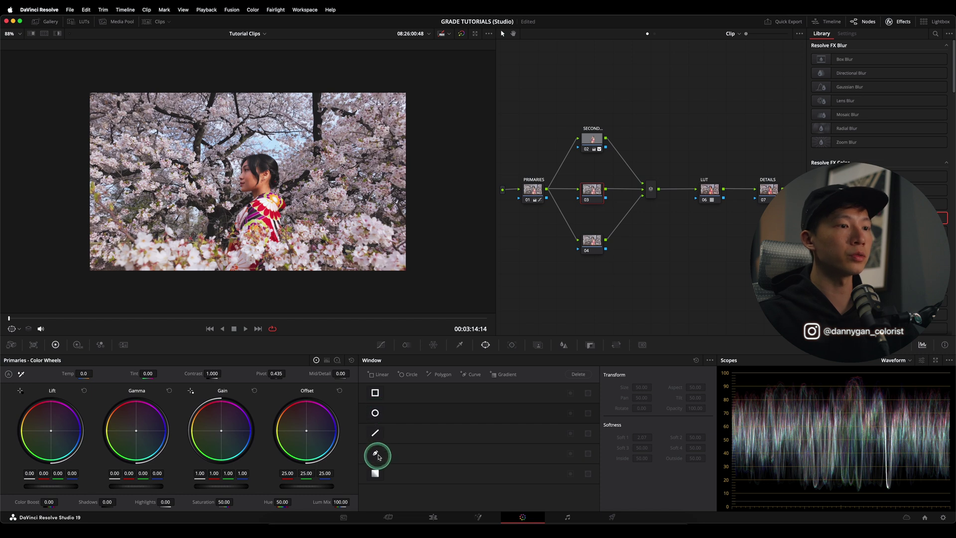
left_click(375, 414)
left_click_drag(245, 188, 375, 162)
left_click_drag(379, 205, 377, 222)
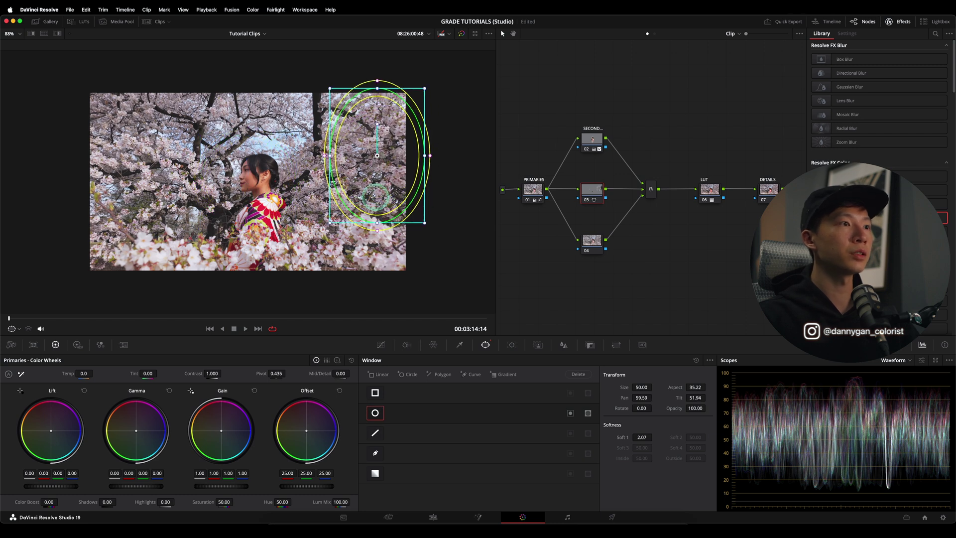
- Widen node 03's circular window to about 65 Aspect, rotate it about -15 degrees, and set its softness to 6.91
left_click_drag(325, 155, 302, 156)
left_click_drag(377, 124, 369, 125)
left_click_drag(317, 173, 252, 190)
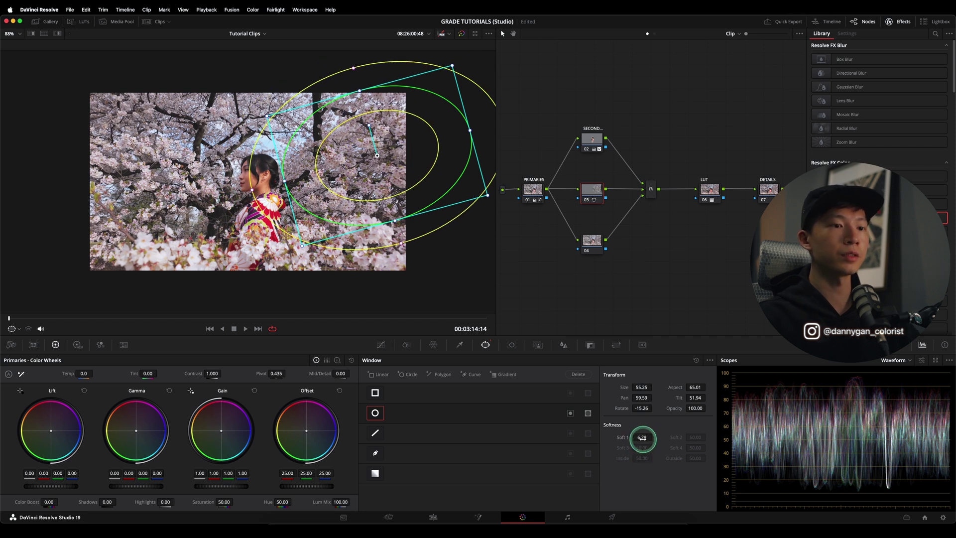
mouse_move(645, 440)
left_mouse_down()
mouse_move(614, 438)
mouse_move(679, 435)
mouse_move(643, 438)
mouse_move(653, 434)
left_mouse_up()
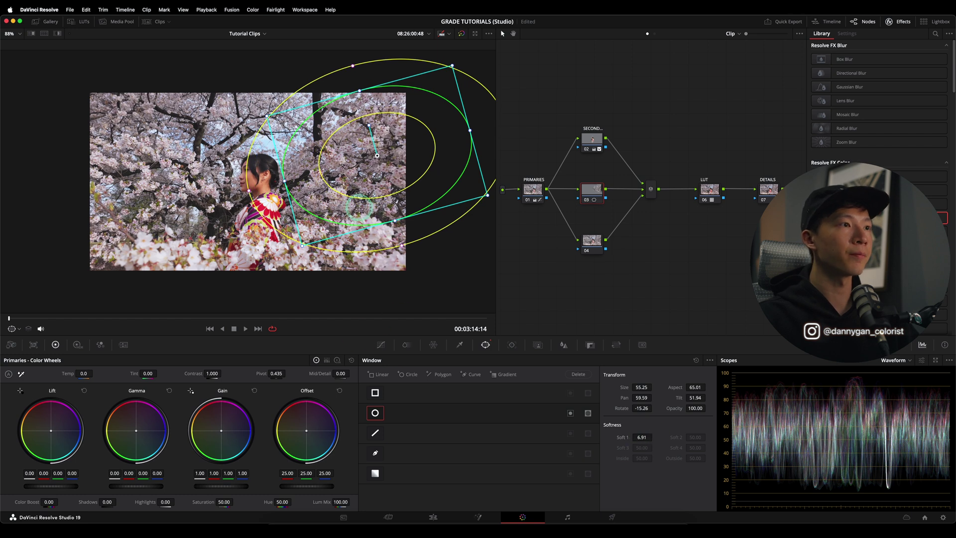
- Raise node 03's Gain to 1.18 to brighten the blossoms inside the window, and hide the window outline
scroll(359, 207, "up", 2)
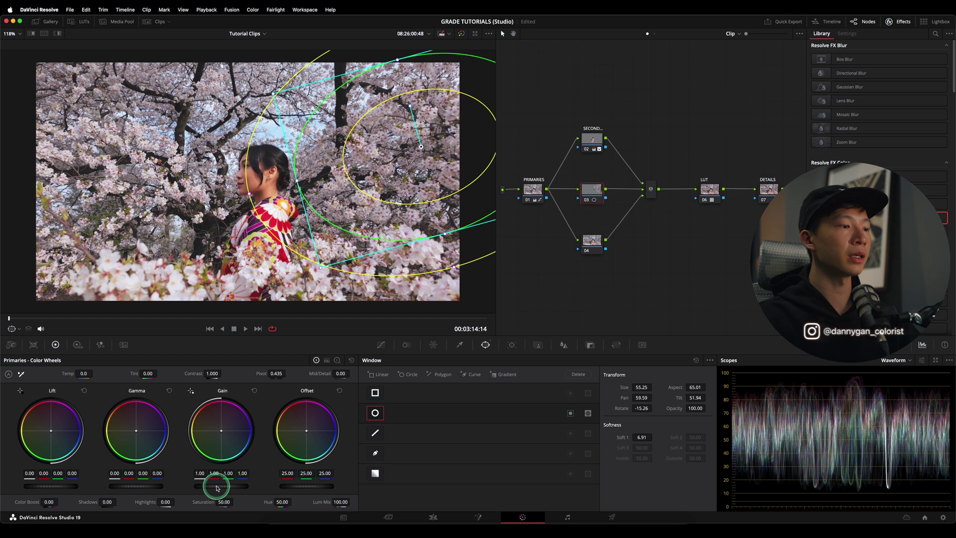
left_click_drag(215, 488, 280, 486)
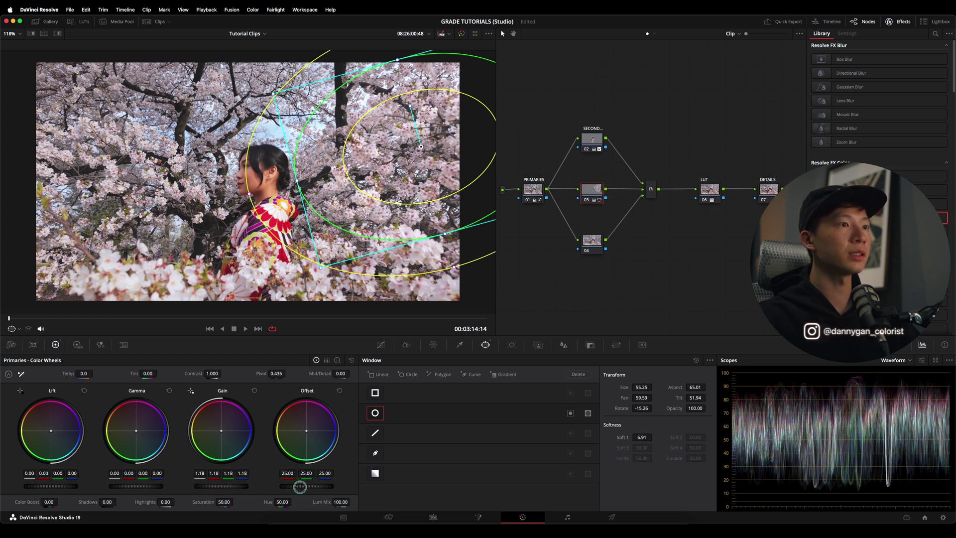
left_click(382, 345)
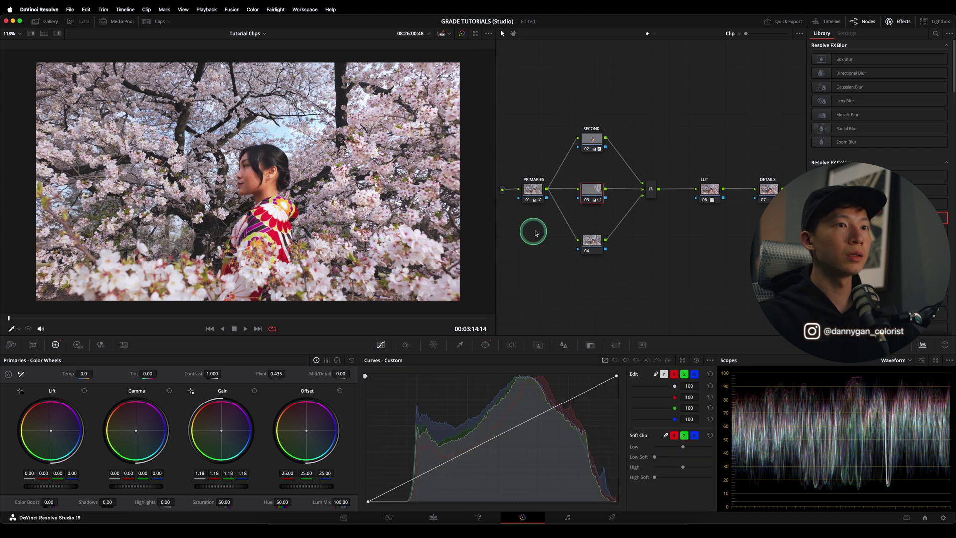
- Toggle node 03 off and on repeatedly to compare the background blossoms with and without the gain increase
left_click(587, 200)
left_click(587, 200)
left_click(588, 200)
left_click(588, 200)
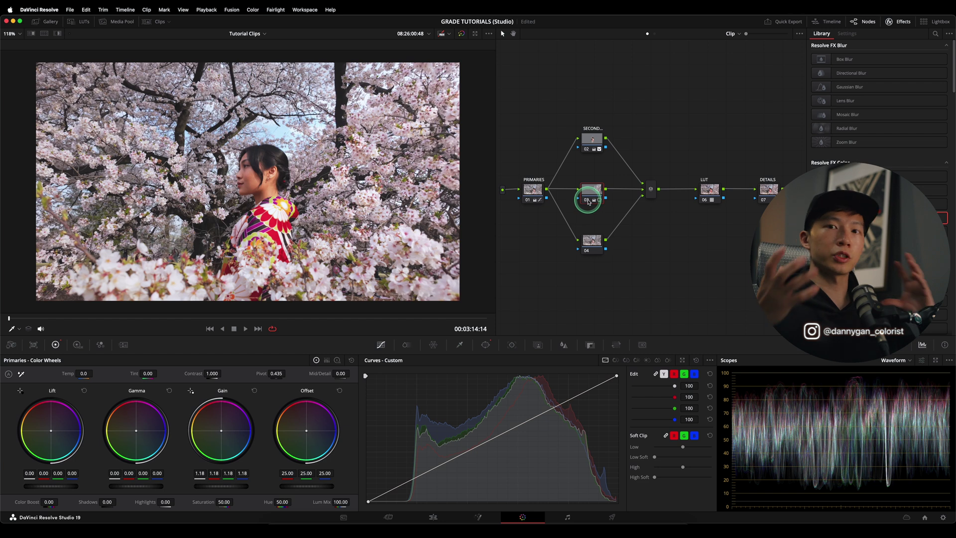
left_click(588, 200)
left_click(588, 200)
- Adjust node 03's circular window to an Aspect of 65.73 and set the node's Color Boost to 8.00
left_click(486, 345)
left_click_drag(289, 185, 296, 185)
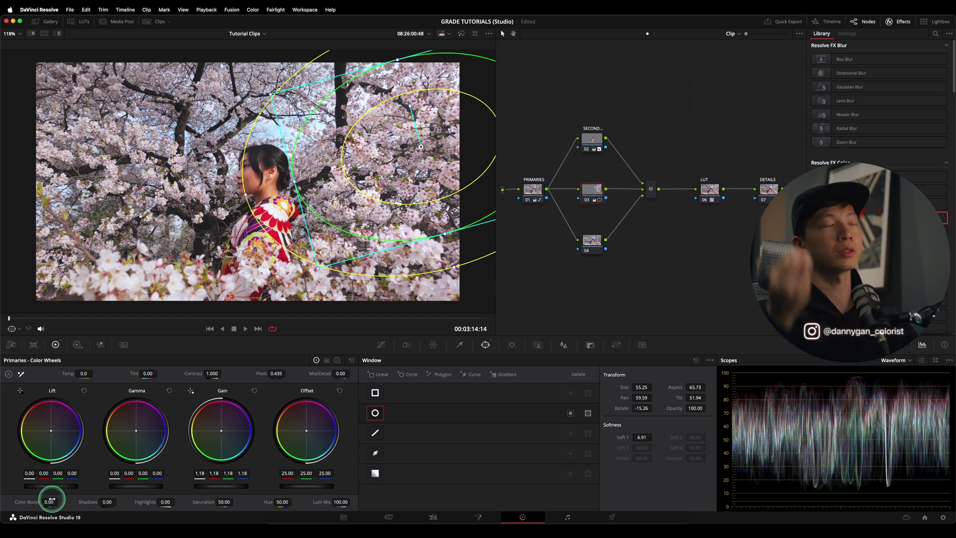
left_click_drag(49, 502, 52, 502)
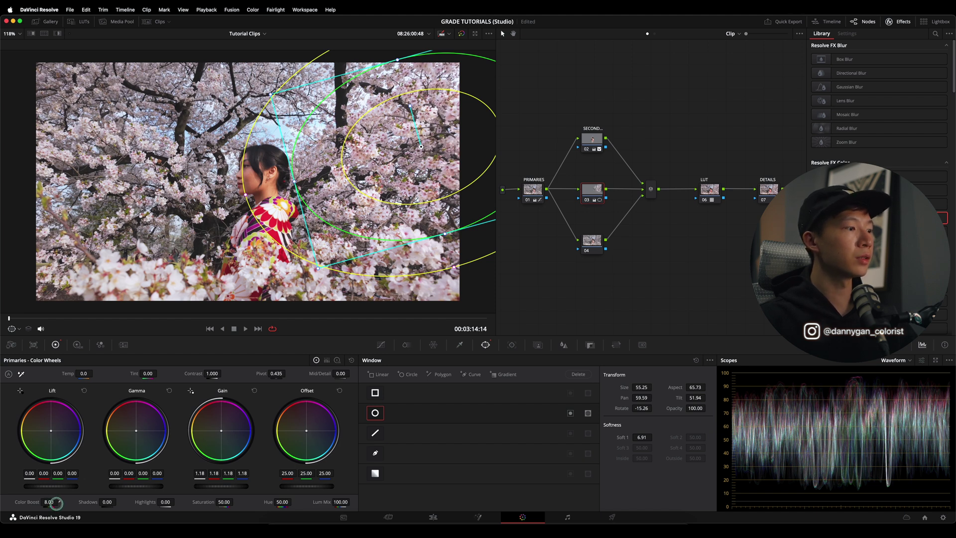
- Toggle node 03 off and on with the window outline shown and hidden to compare its brightness and color boost
left_click(587, 200)
left_click(586, 201)
left_click(587, 200)
left_click(586, 201)
left_click(381, 344)
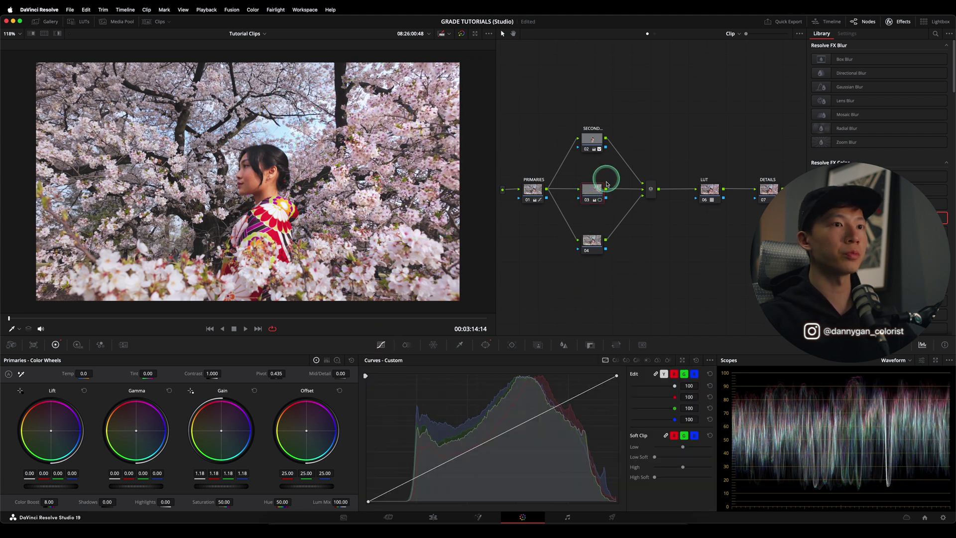
left_click(587, 201)
left_click(587, 201)
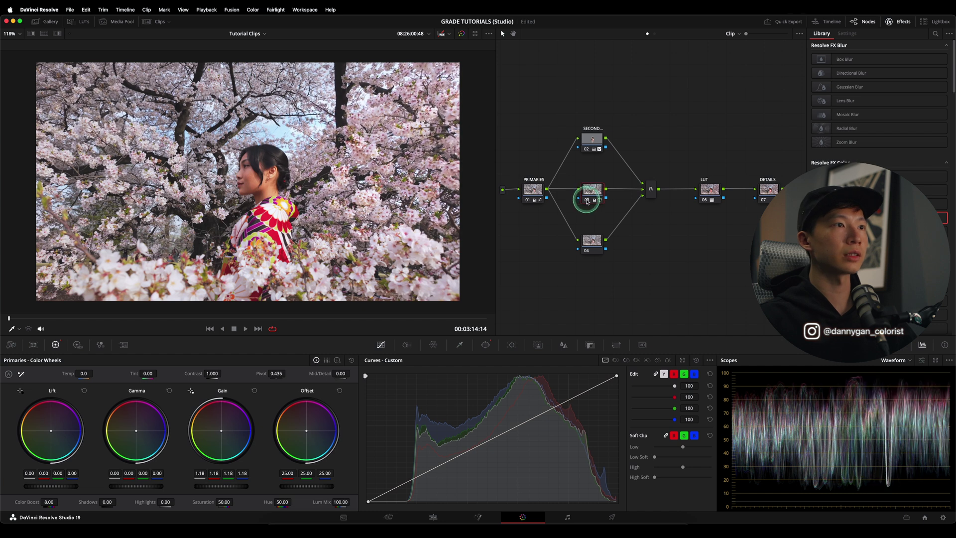
left_click(587, 201)
left_click(587, 200)
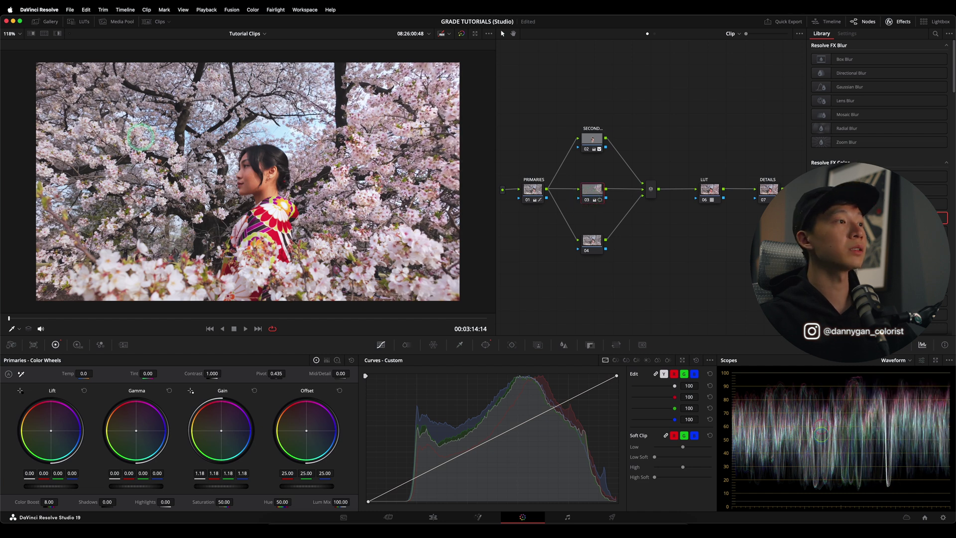
- Copy node 03's grade and circular window onto node 04
scroll(116, 93, "down", 3)
left_click(594, 198)
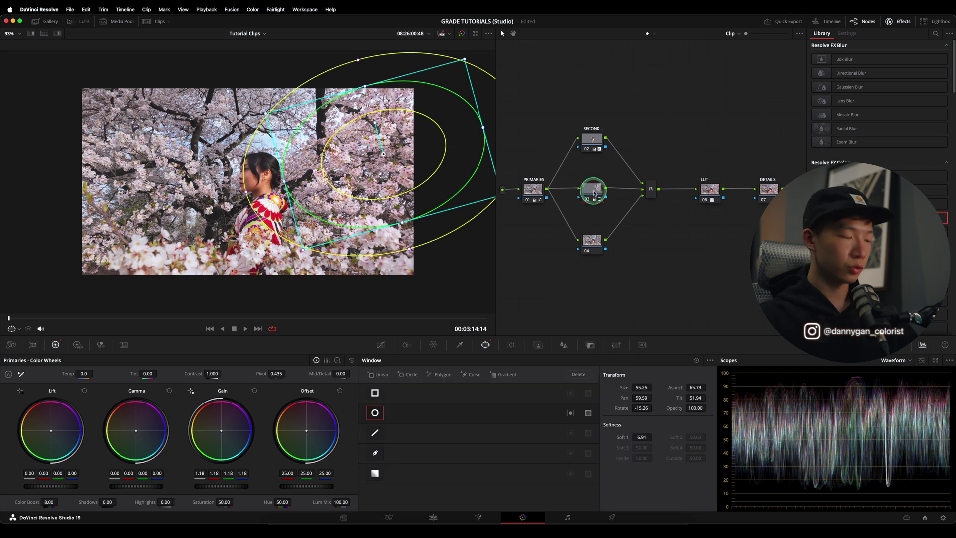
left_click(594, 242)
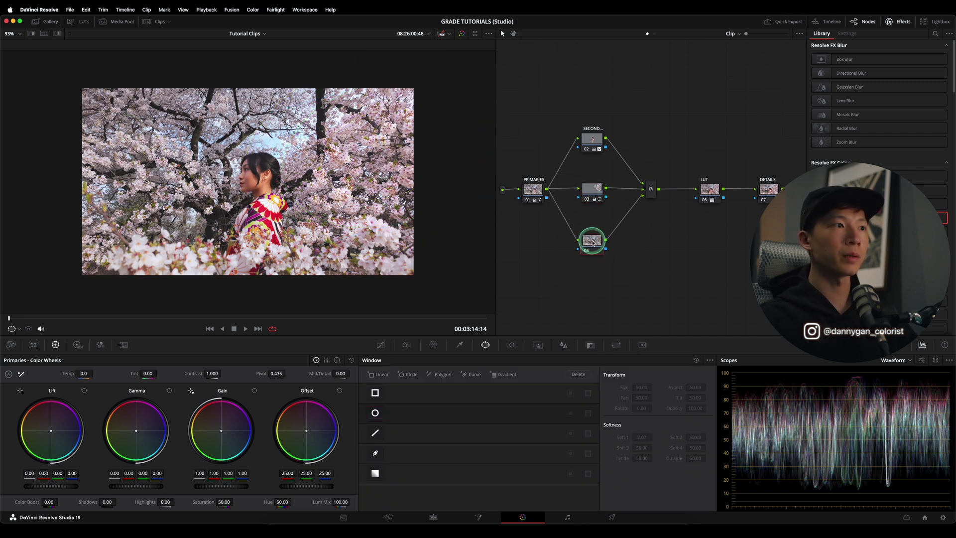
key("ctrl+v")
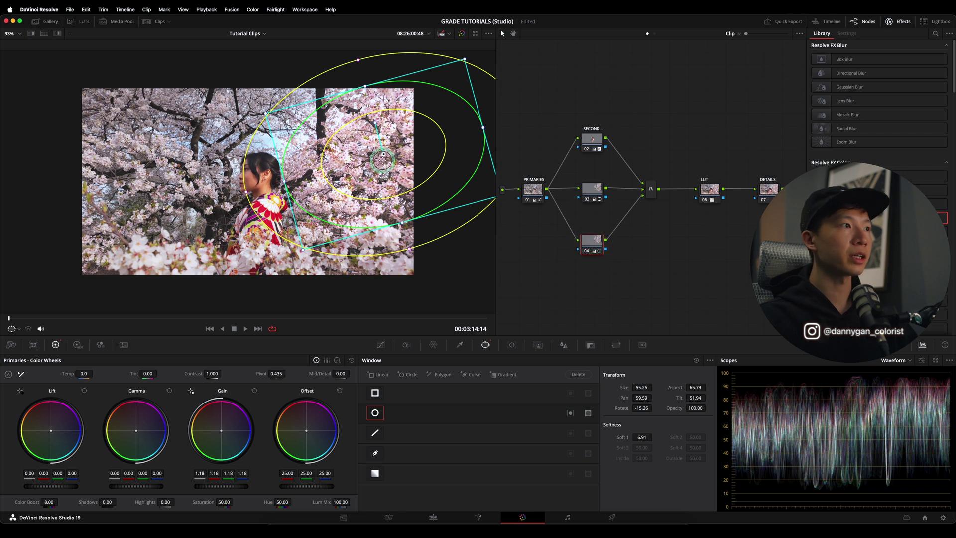
- Move node 04's window over the blossoms in front of the woman's face at Pan 41.56 and Tilt 53.23, with Rotate 15.55 and Aspect 67.75
left_click_drag(382, 160, 128, 141)
left_click_drag(131, 102, 148, 99)
left_click_drag(230, 166, 222, 169)
scroll(211, 178, "up", 3)
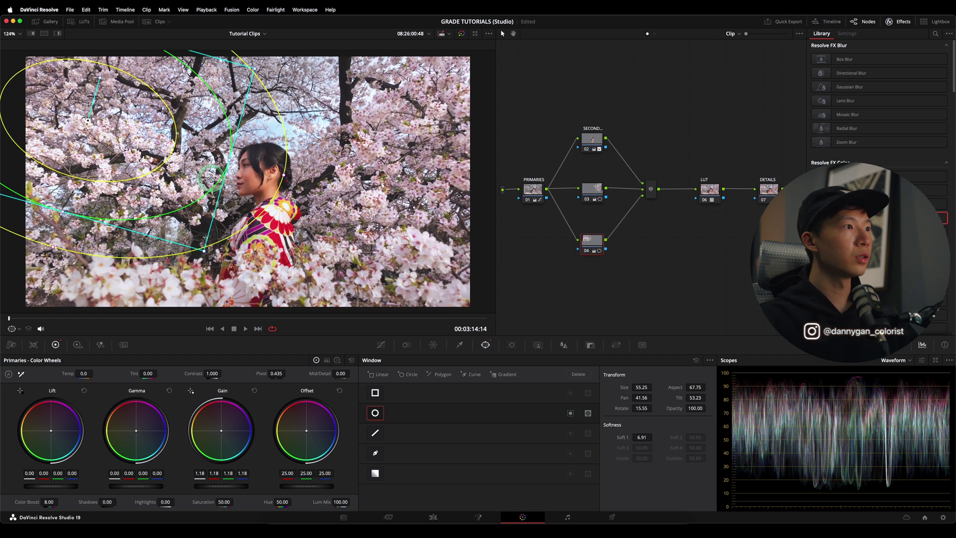
scroll(241, 174, "down", 3)
scroll(135, 157, "up", 2)
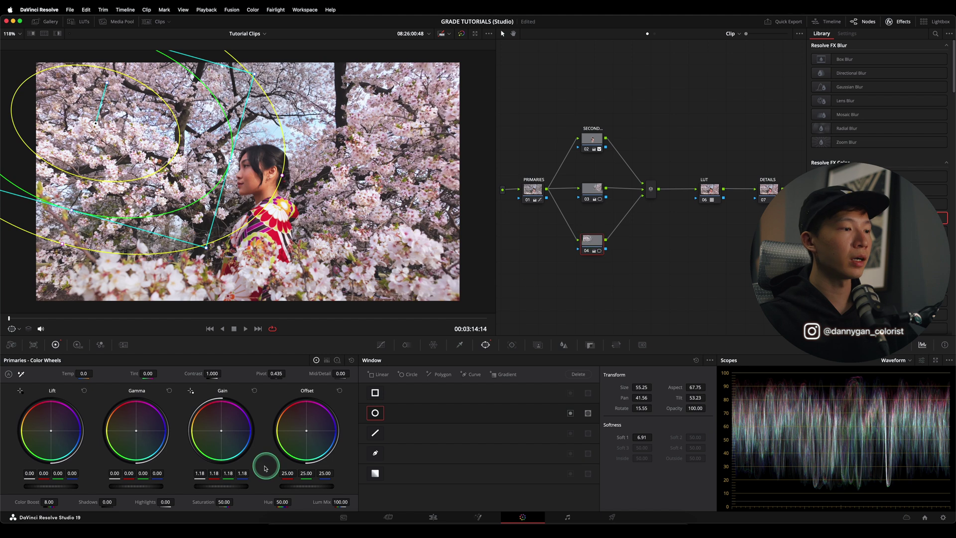
- Set node 04's Gain to 1.11 and Color Boost to 20.00, and reshape its window to Size 56.89 and Aspect 64.76
left_click_drag(238, 487, 208, 483)
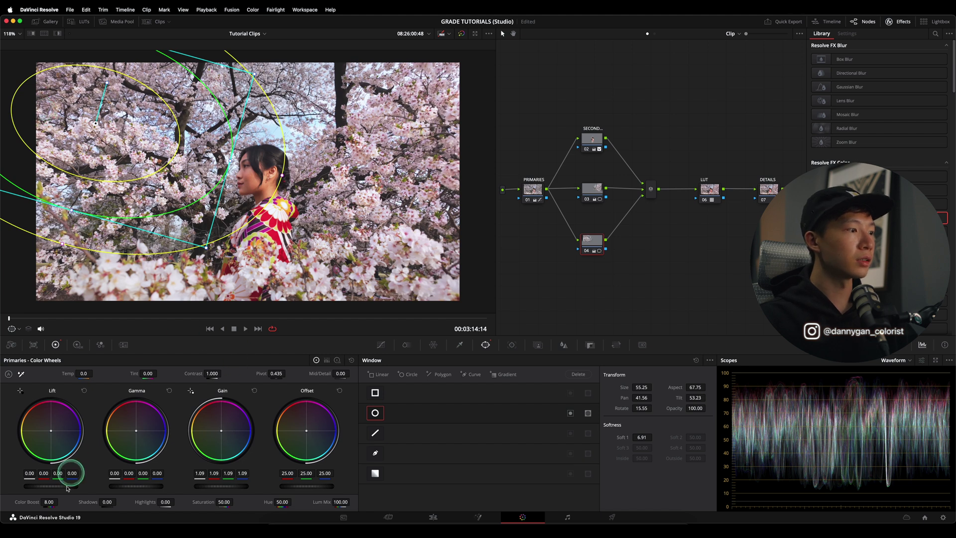
left_click_drag(206, 247, 207, 248)
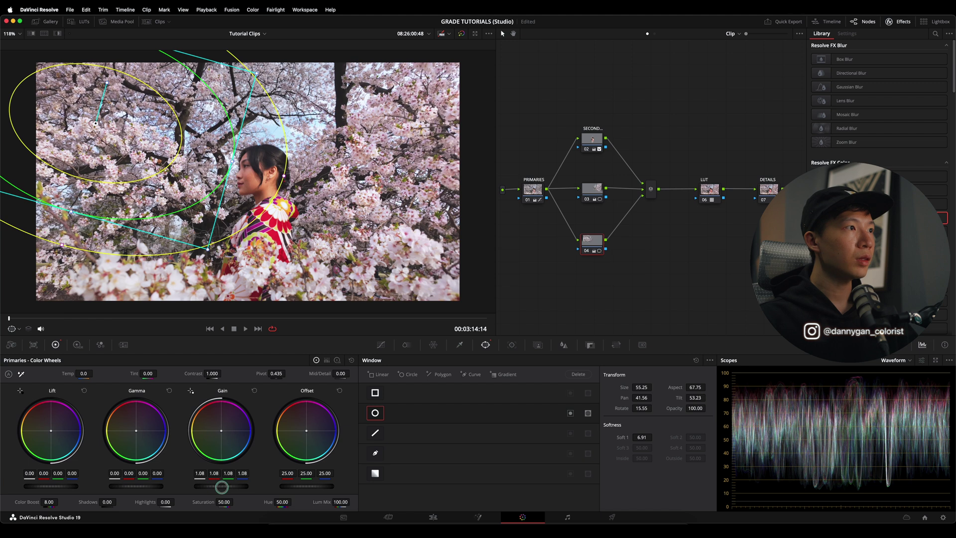
left_click_drag(206, 489, 233, 488)
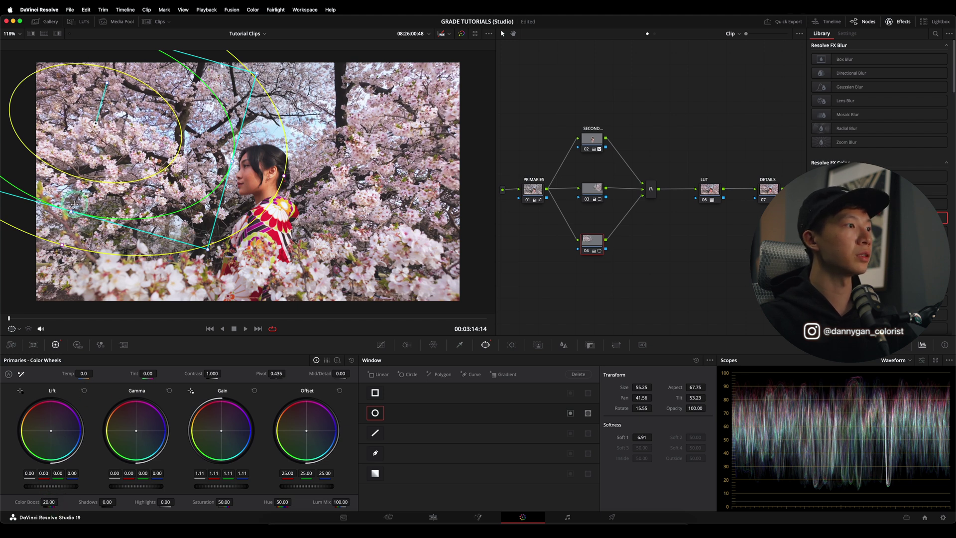
left_click_drag(72, 214, 68, 220)
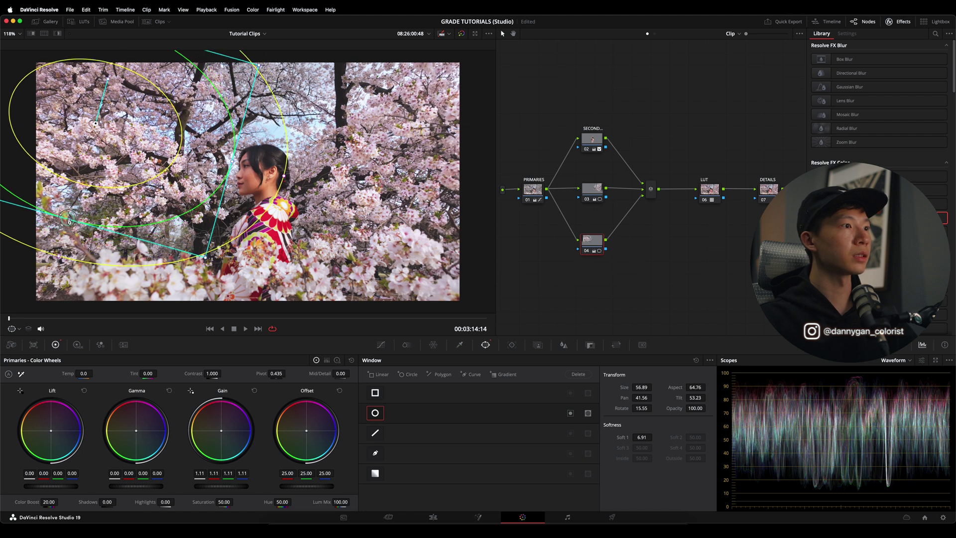
left_click(381, 344)
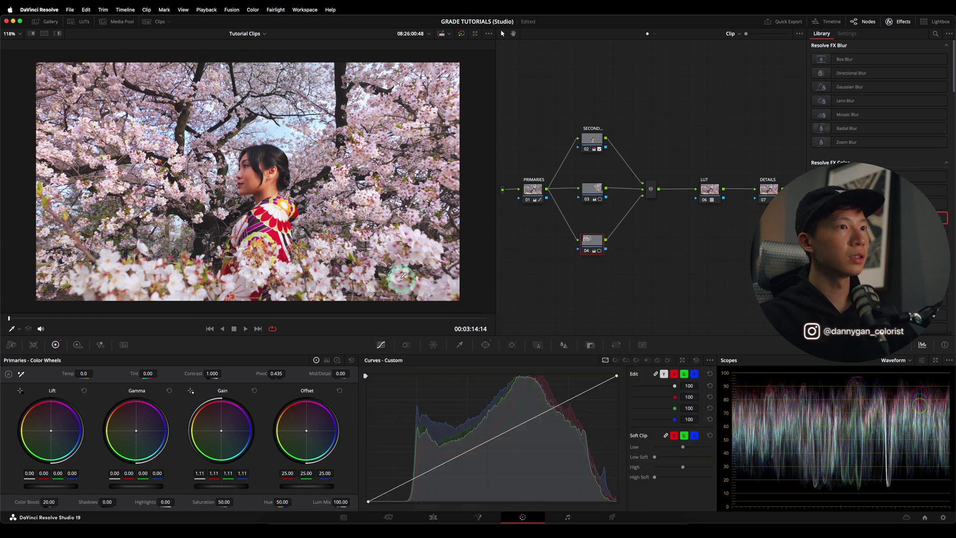
- Fit the image to the viewer and play the clip to review the brightened blossoms, returning to the first frame
key("shift+z")
key("space")
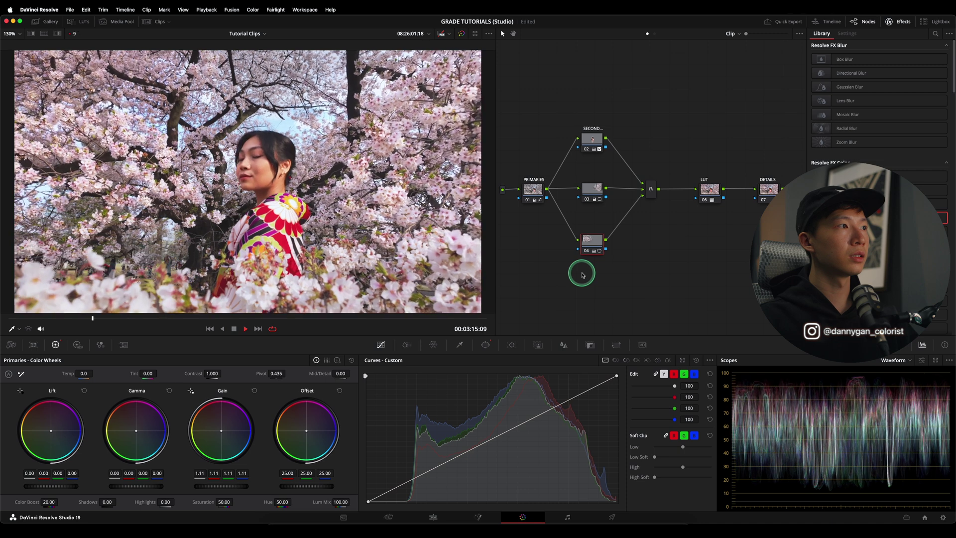
left_click(210, 328)
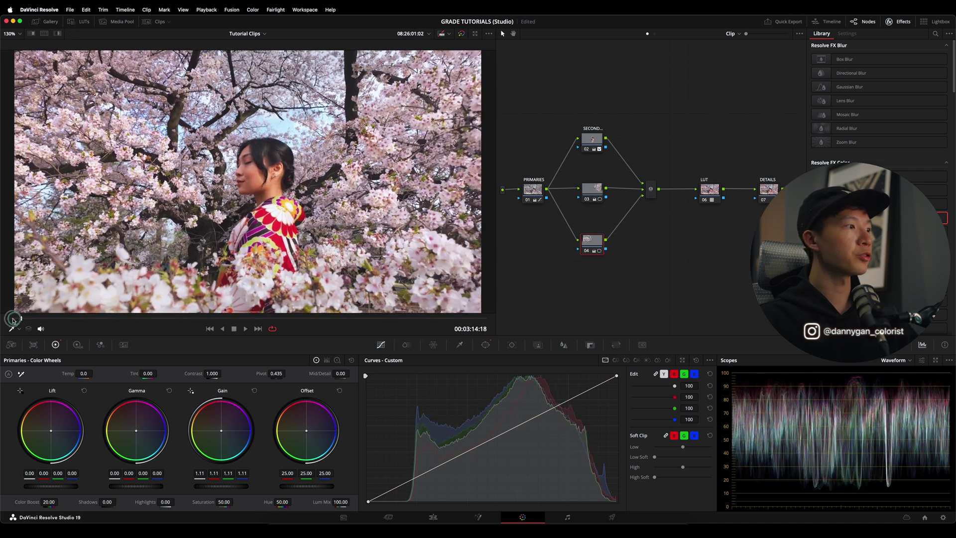
- Track the windows of nodes 04 and 03 through the whole clip and return to the first frame
left_click(513, 345)
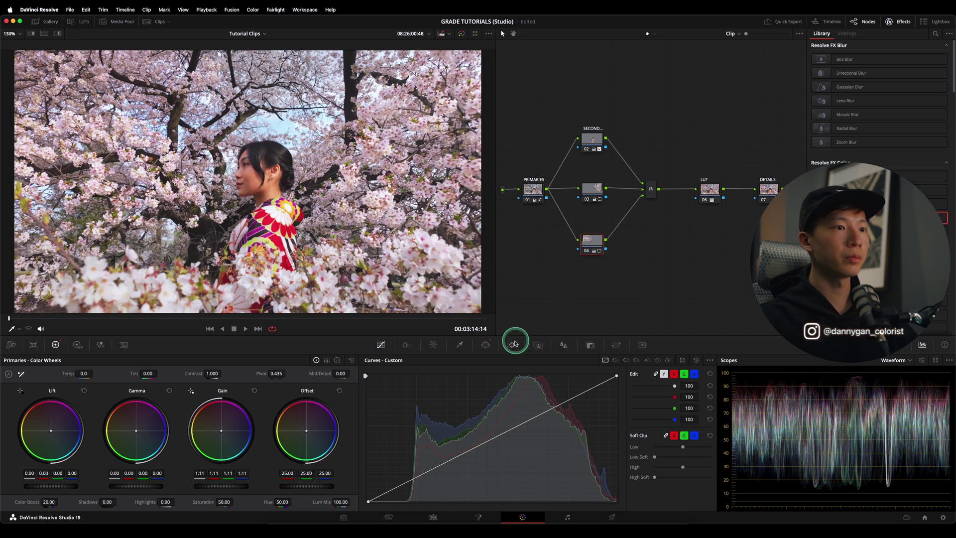
left_click(403, 374)
left_click(592, 188)
left_click(405, 374)
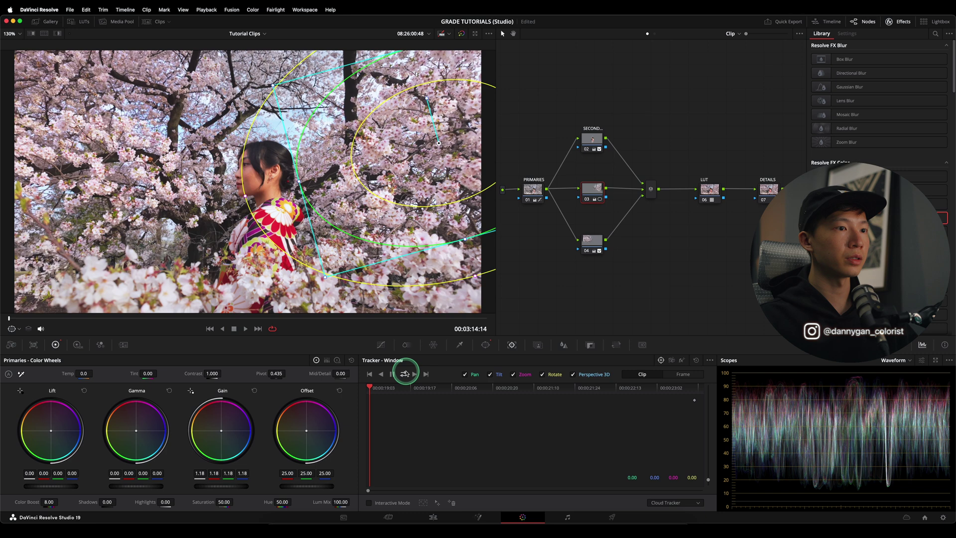
left_click(486, 345)
left_click(512, 344)
left_click(403, 374)
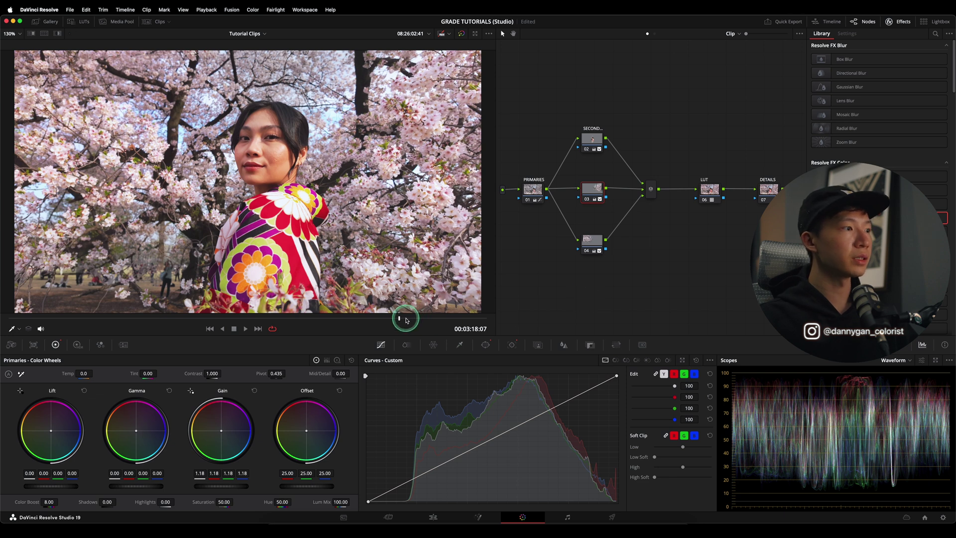
left_click(10, 317)
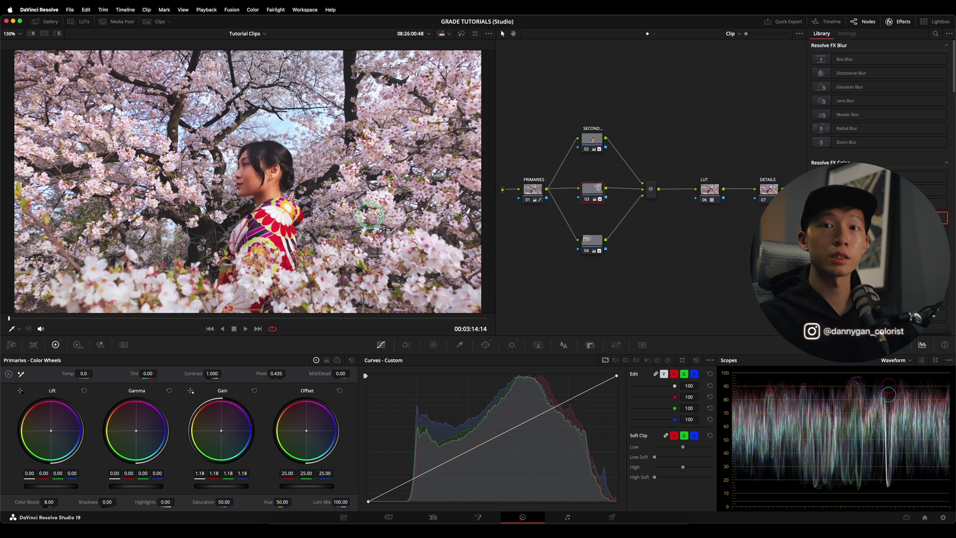
- Sample the woman's skin on node 01's Hue Vs Sat curve, lower that hue's saturation to 0.85, and compare with the node off
left_click(536, 190)
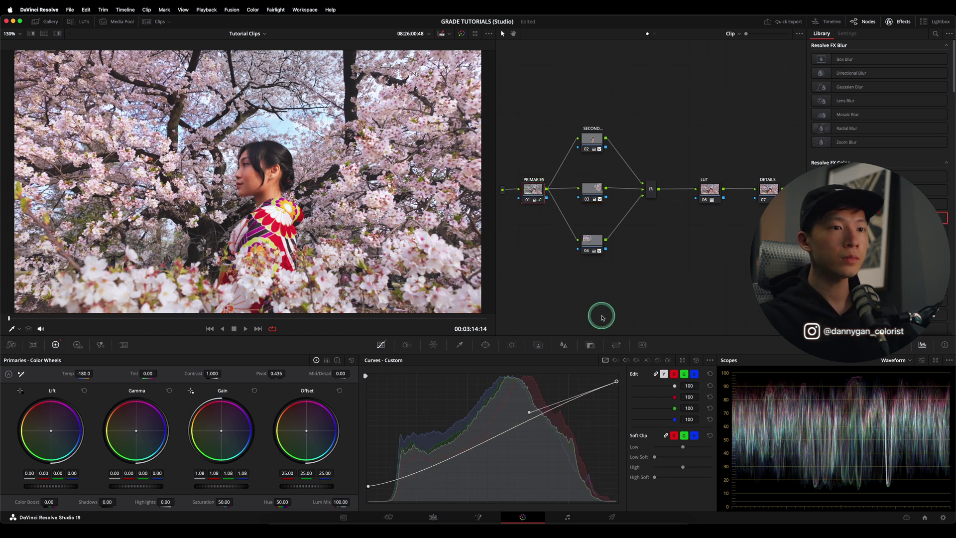
left_click(626, 361)
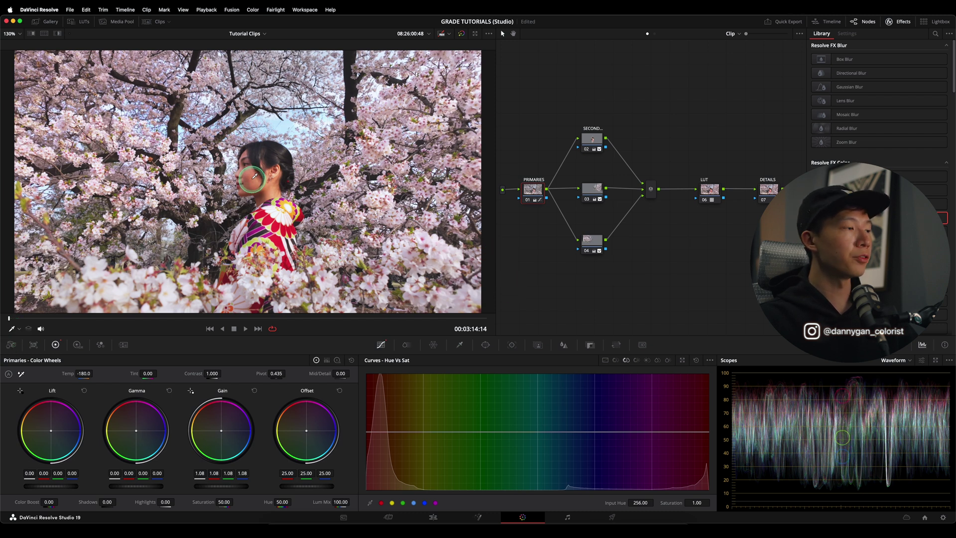
left_click(19, 331)
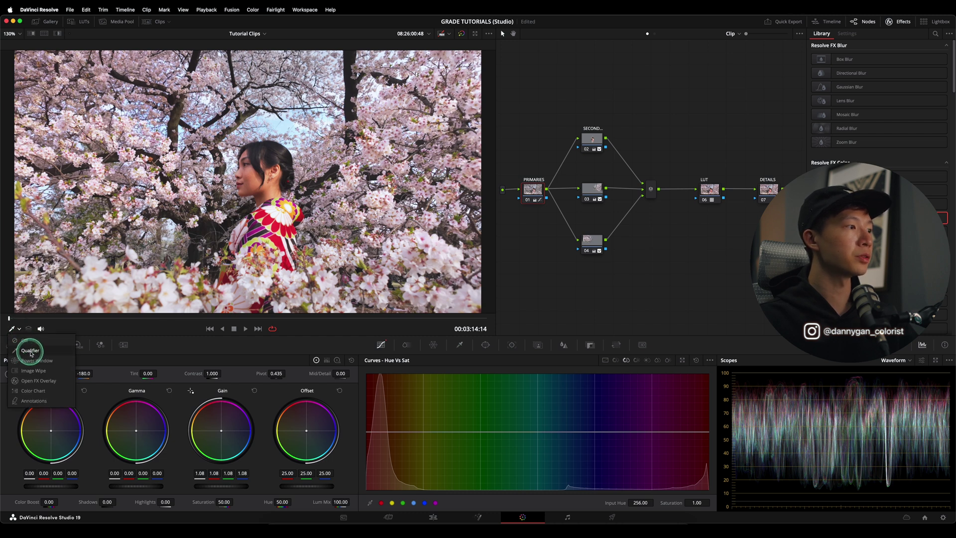
left_click(25, 341)
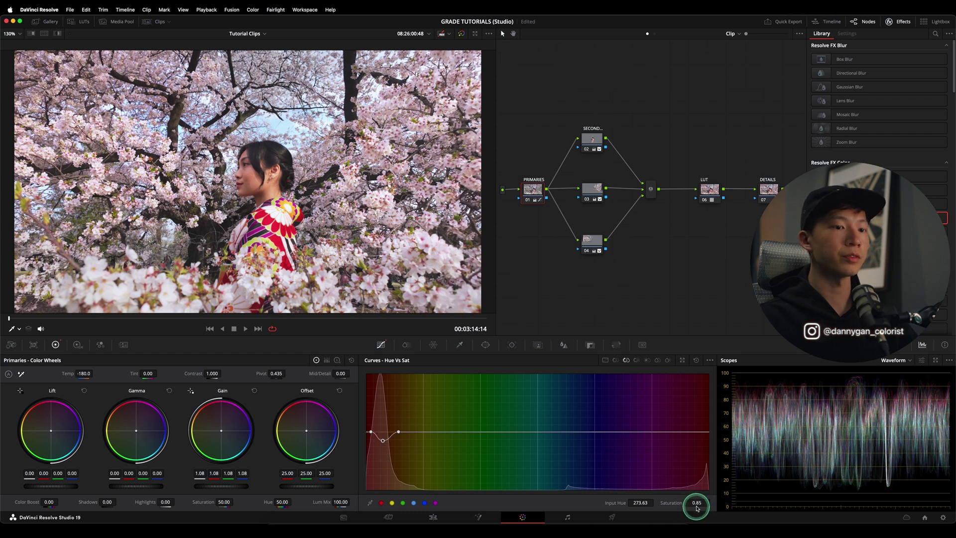
left_click(528, 200)
left_click(528, 201)
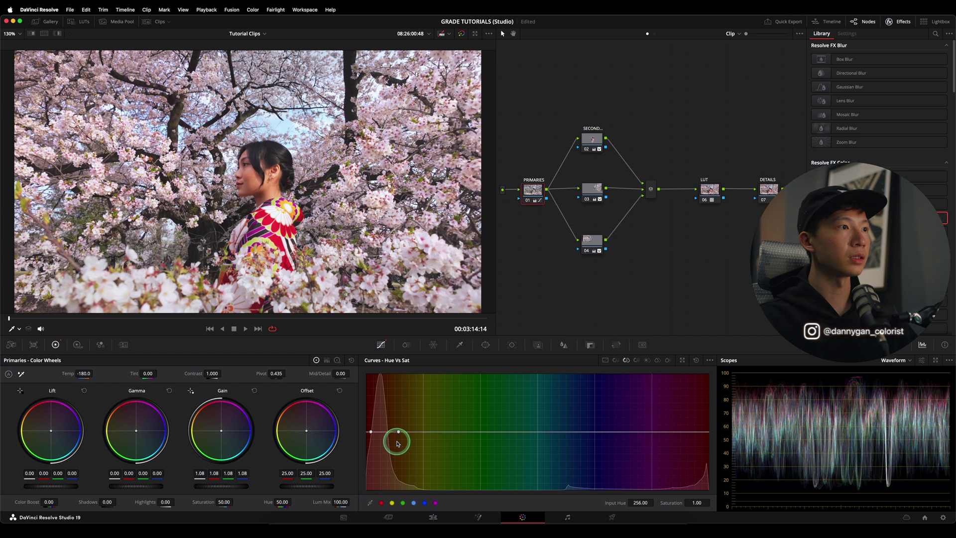
left_click_drag(398, 443, 395, 438)
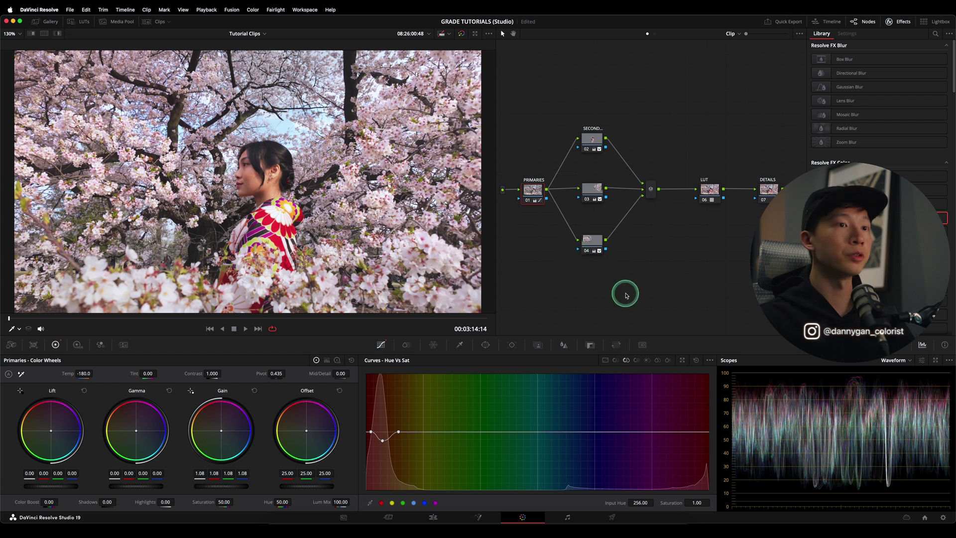
- Play the clip to check the skin, set the skin hue's saturation point to 0.90, and return to the first frame
key("space")
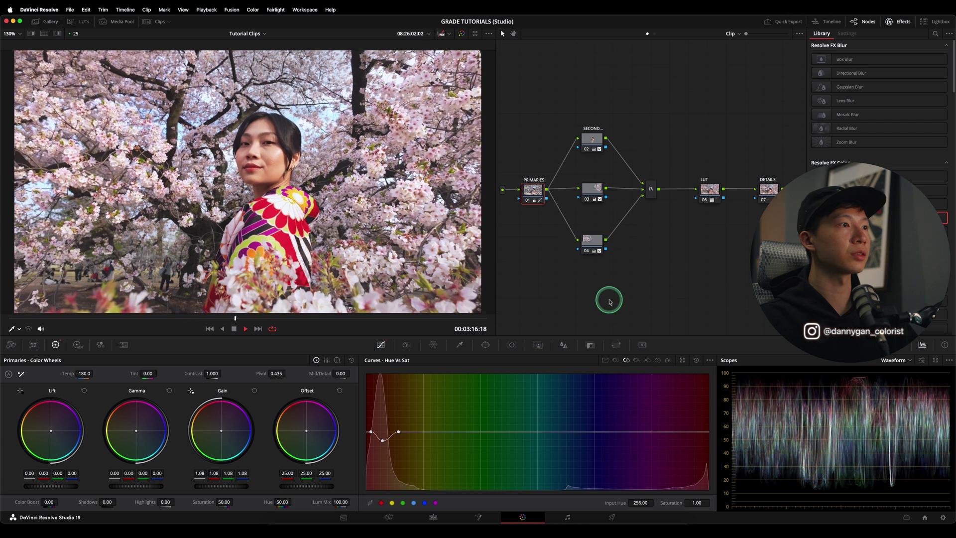
key("space")
left_click(383, 441)
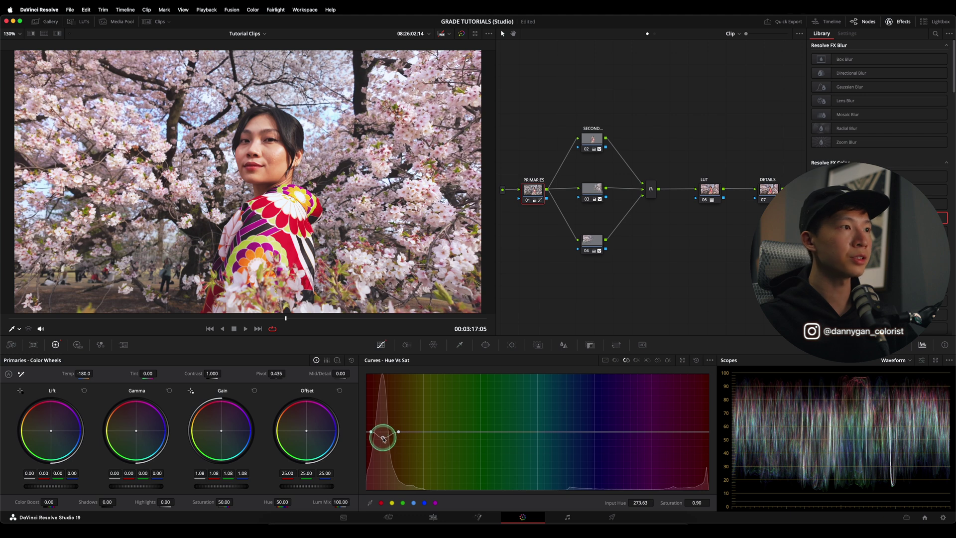
key("Home")
left_click_drag(648, 111, 508, 275)
left_click(736, 283)
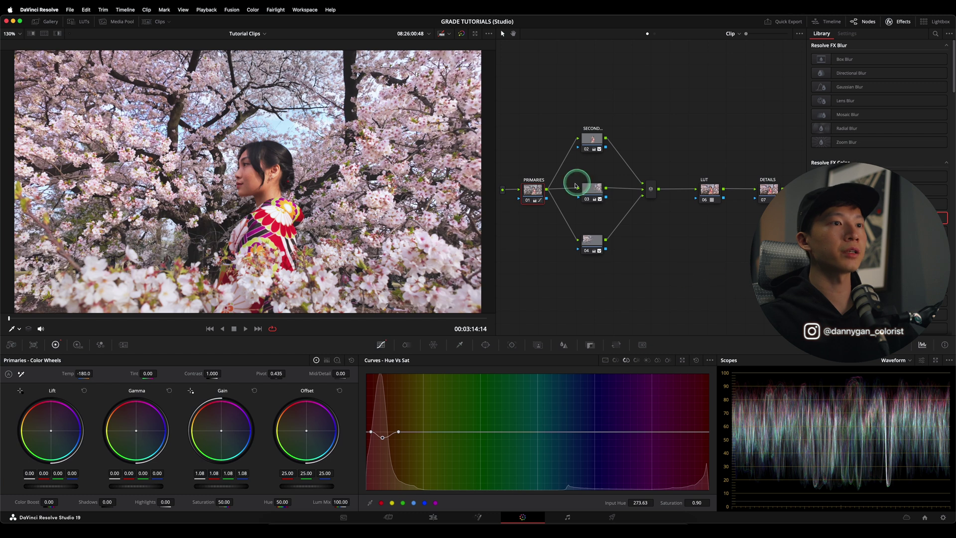
left_click_drag(575, 96, 609, 280)
left_click(707, 188)
- Try Mid/Detail values of -58.50 and -100.00 on the DETAILS node, and check the softening full screen
left_click(769, 189)
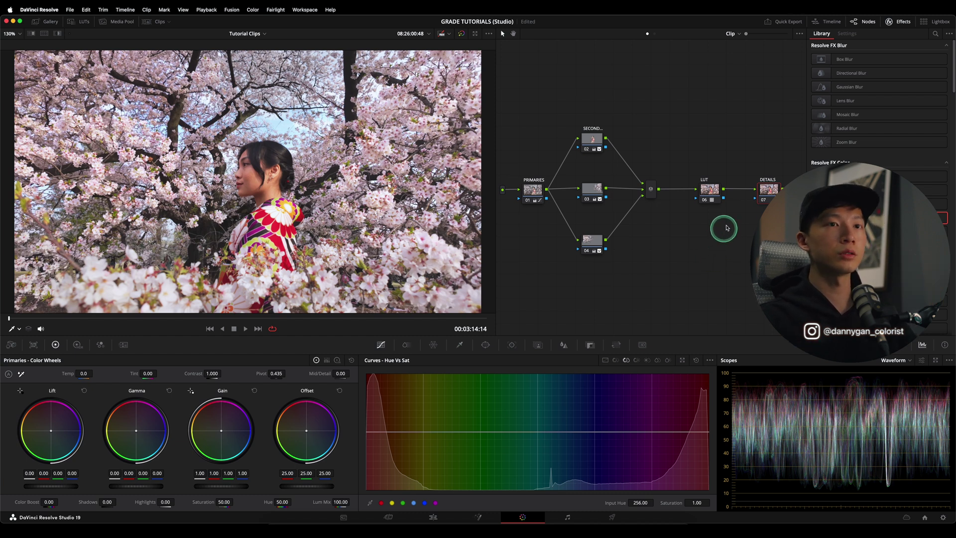
left_click(770, 192)
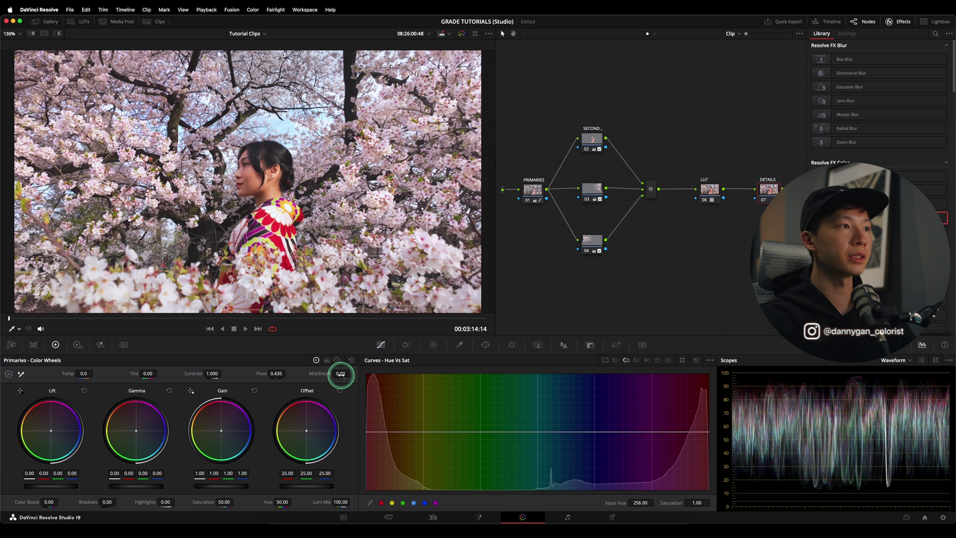
left_click_drag(319, 377, 297, 379)
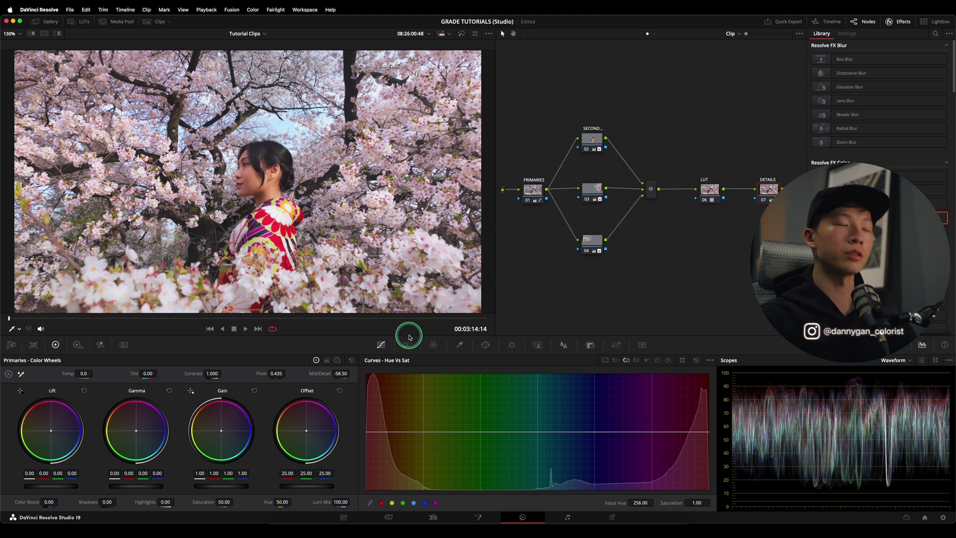
double_click(320, 374)
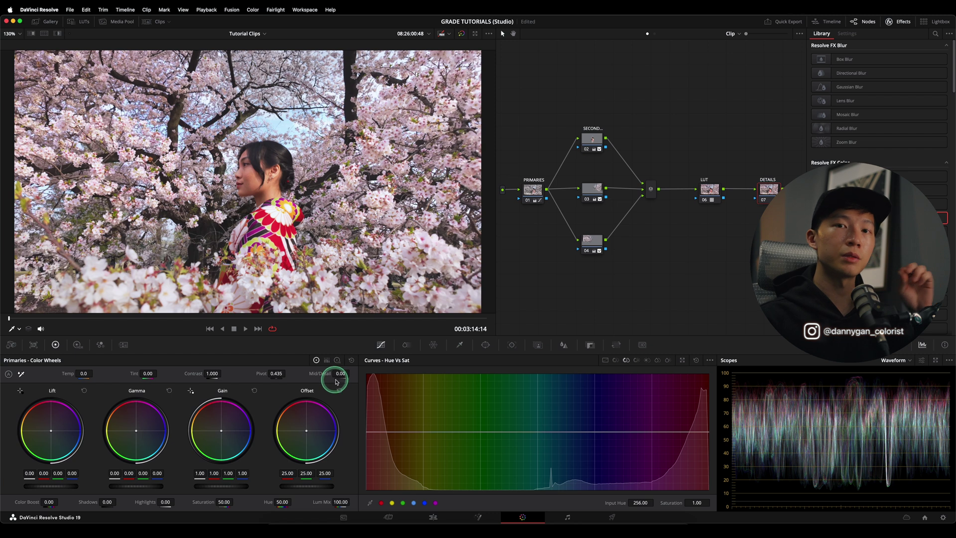
left_click_drag(340, 380, 240, 377)
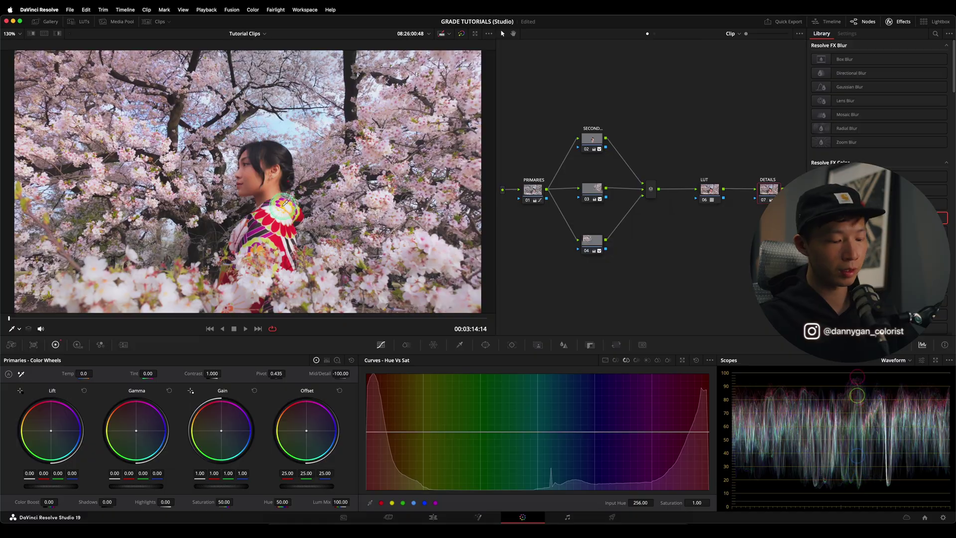
key("super+f")
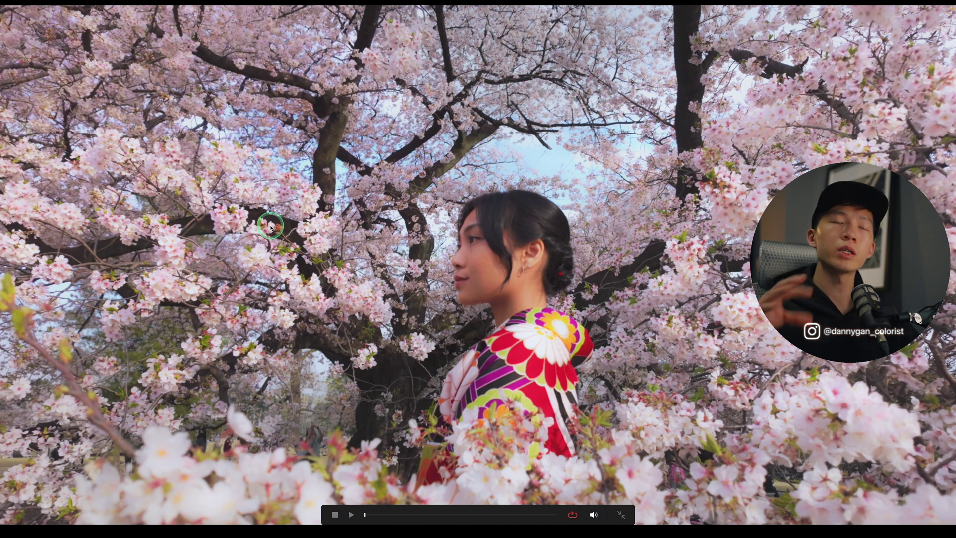
key("space")
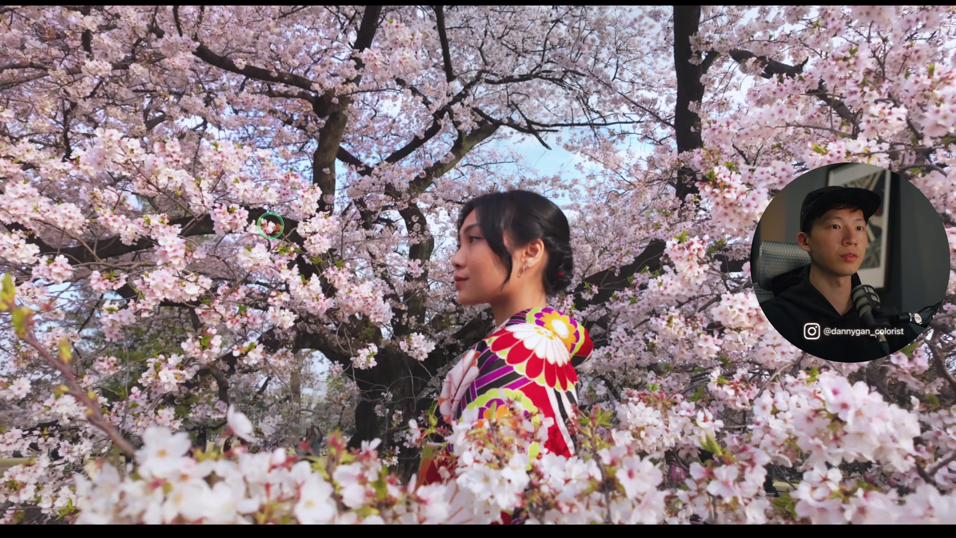
- Set the DETAILS node's Mid/Detail to -30.00 and view the image full screen
key("Escape")
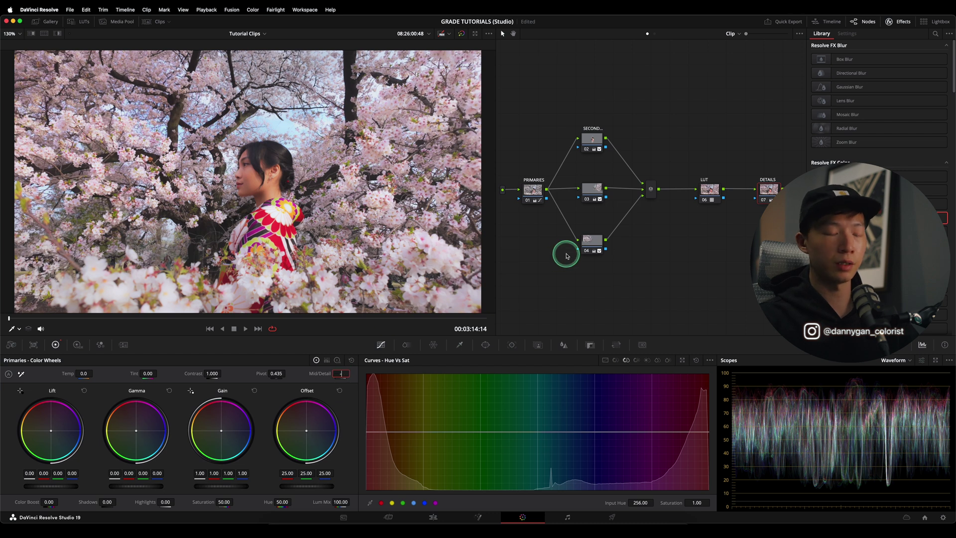
key("Return")
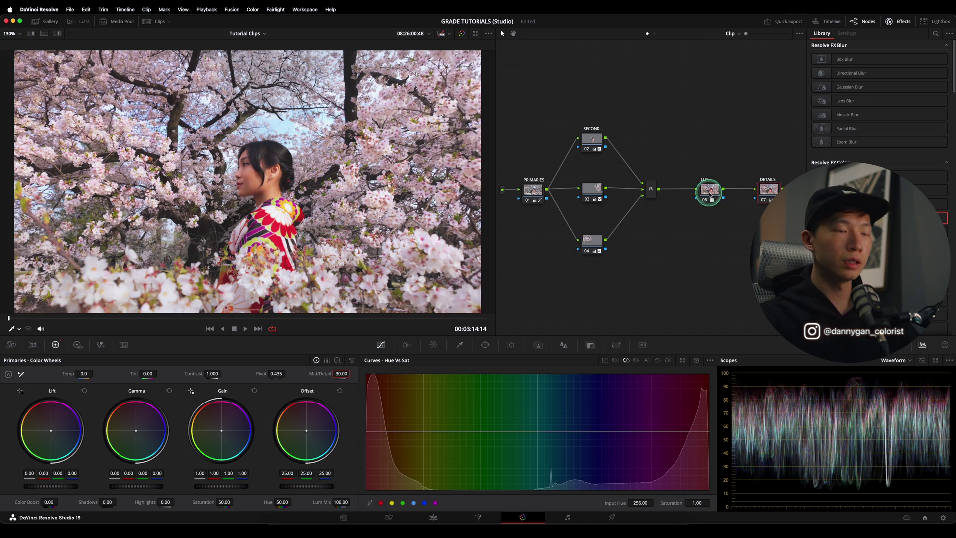
key("super+f")
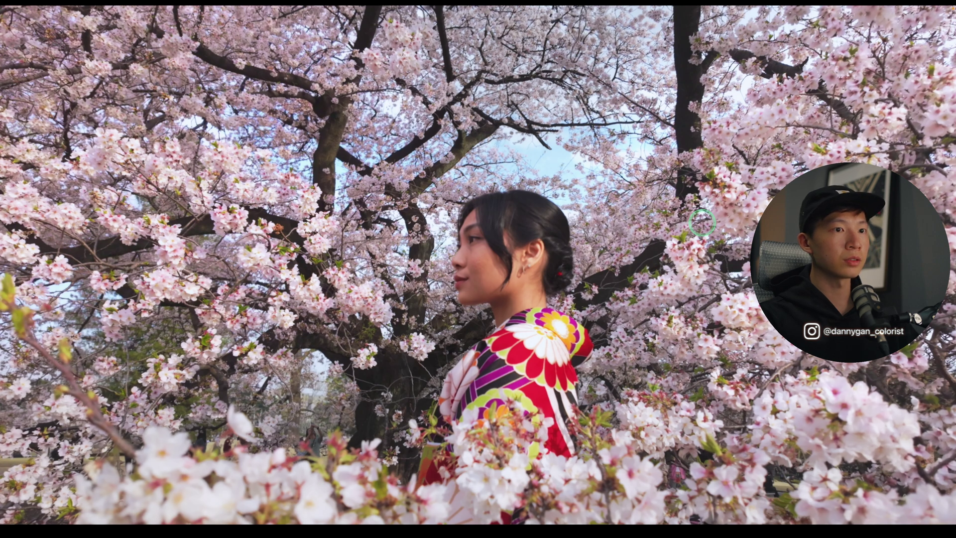
- Set the DETAILS node's Mid/Detail to -50.00, compare the image with the node off and on, and play the clip
key("super+f")
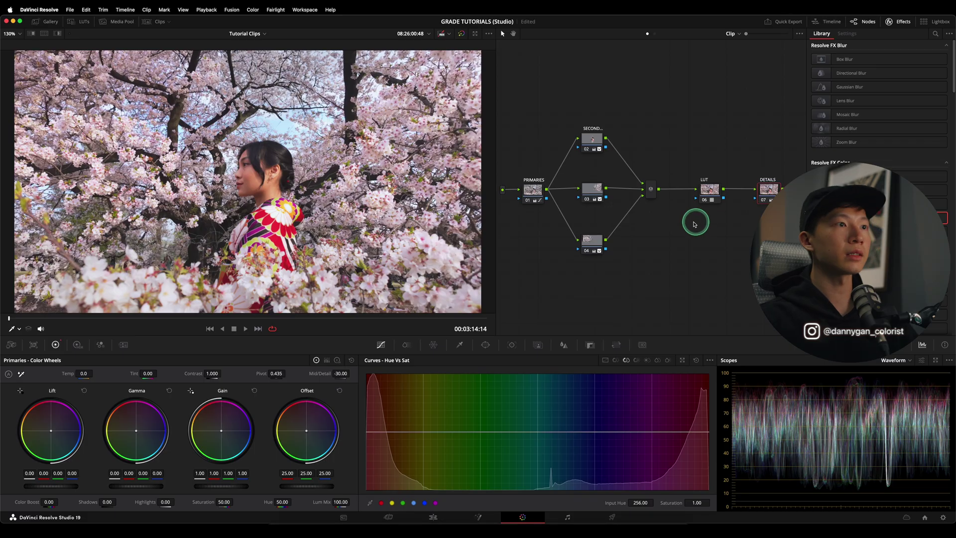
left_click(766, 201)
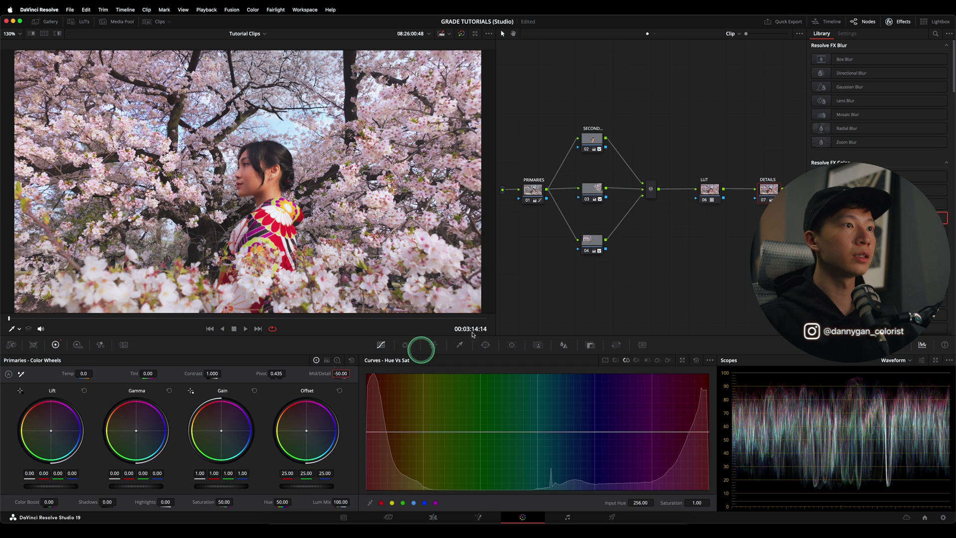
left_click(764, 202)
left_click(764, 201)
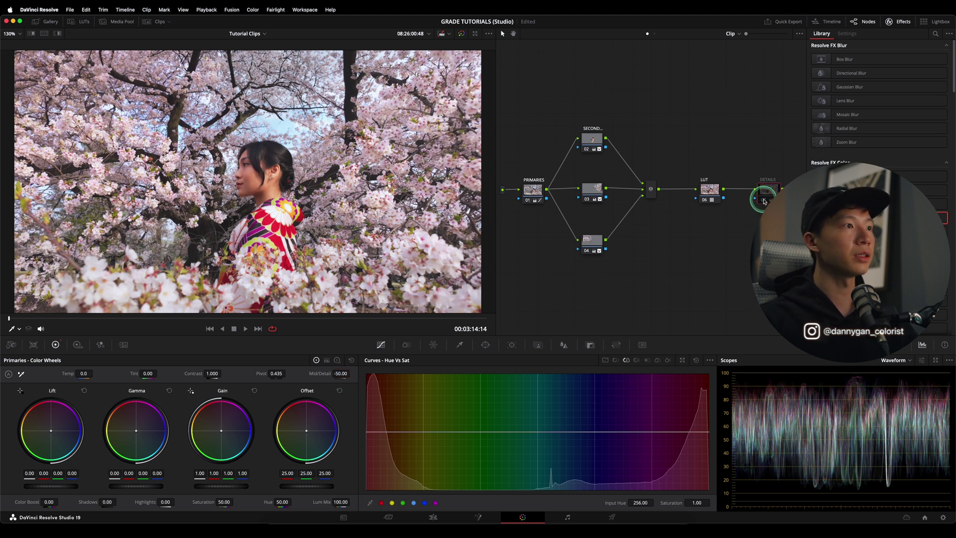
left_click(716, 251)
left_click(774, 194)
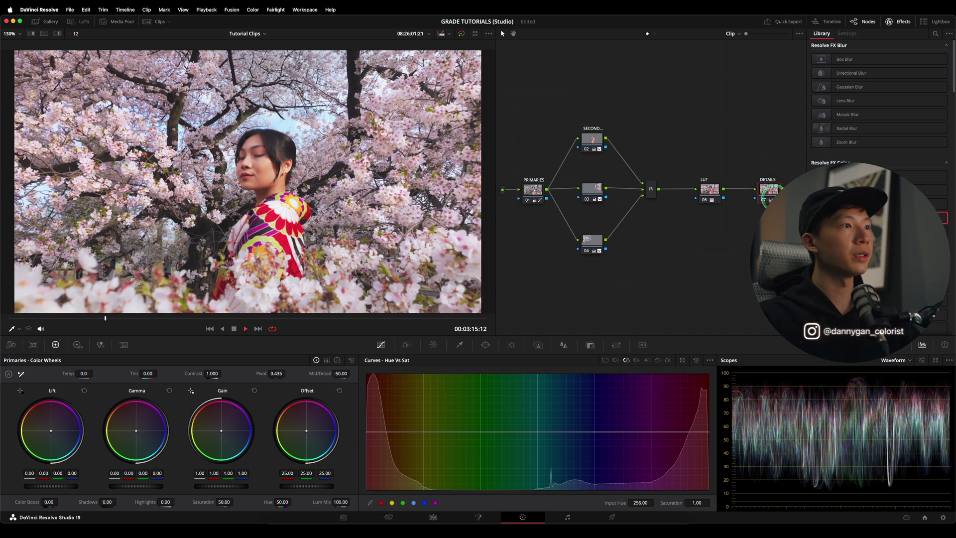
key("space")
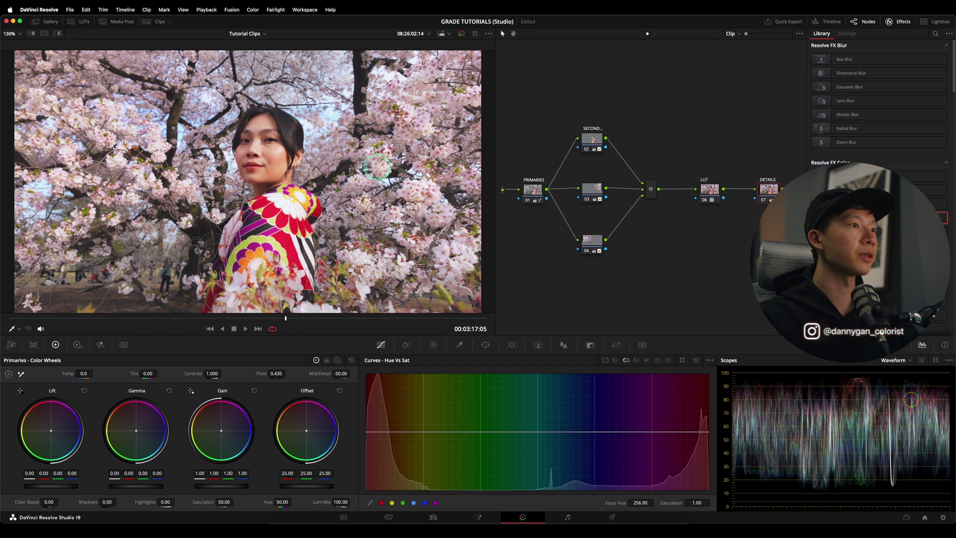
- Lower Highlights to -25.00 on the PRIMARIES node and scrub the clip back to its first frame
left_click(278, 153)
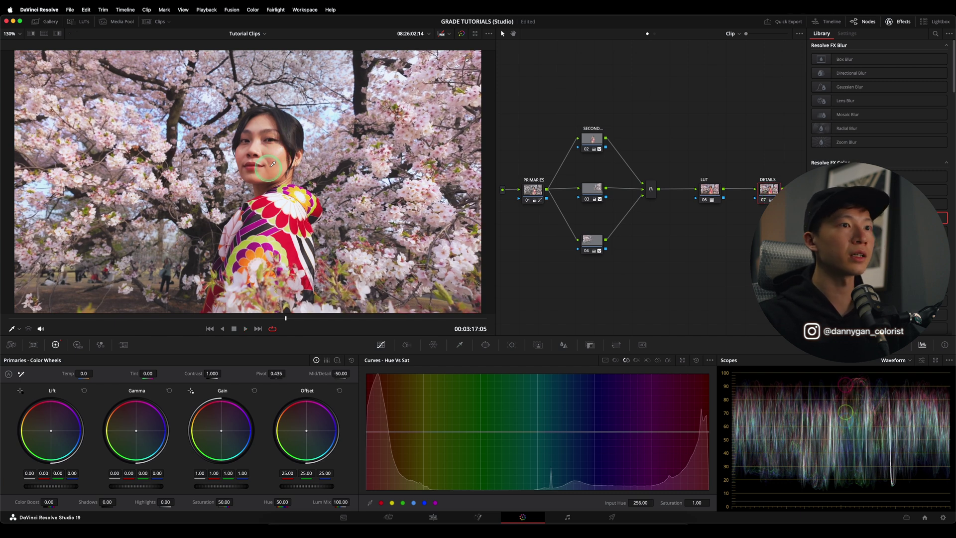
left_click(532, 195)
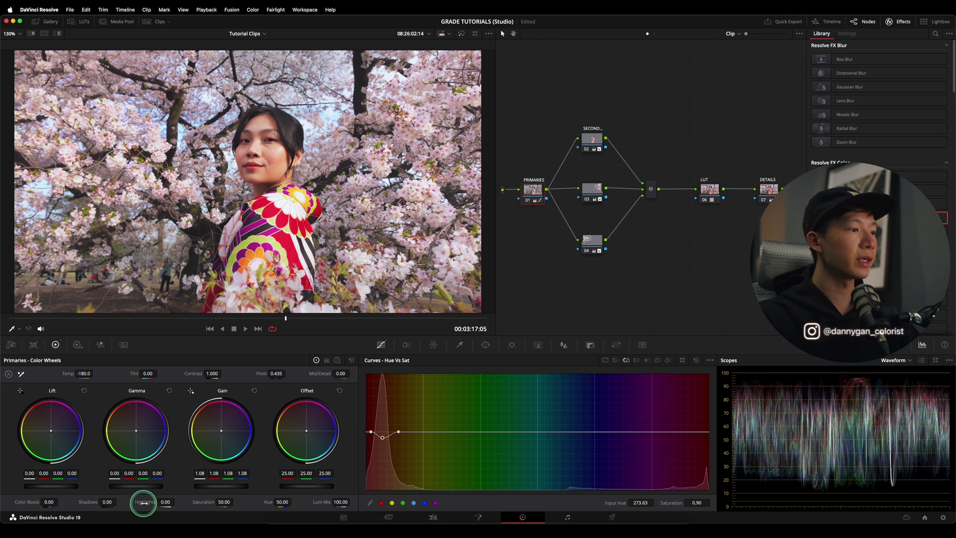
left_click_drag(165, 502, 145, 502)
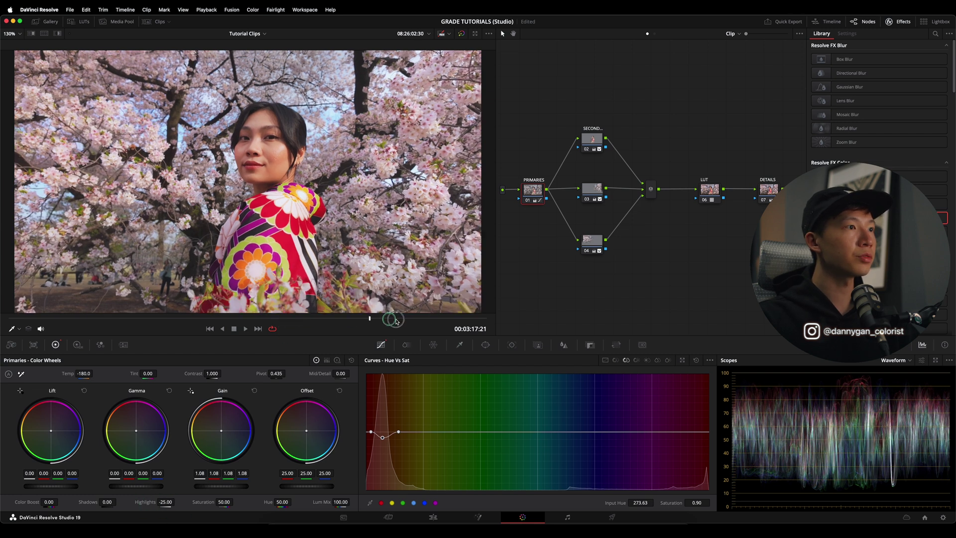
left_click_drag(21, 313, 1, 313)
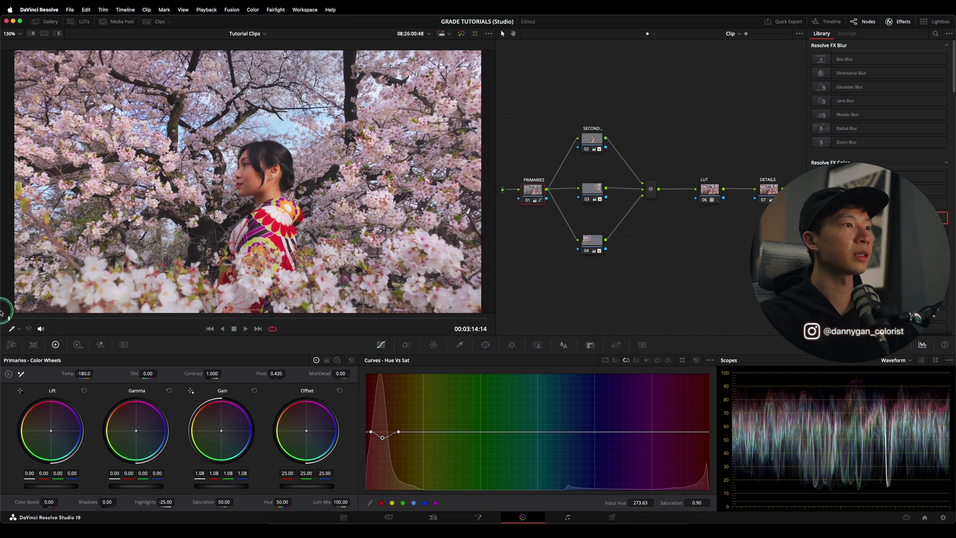